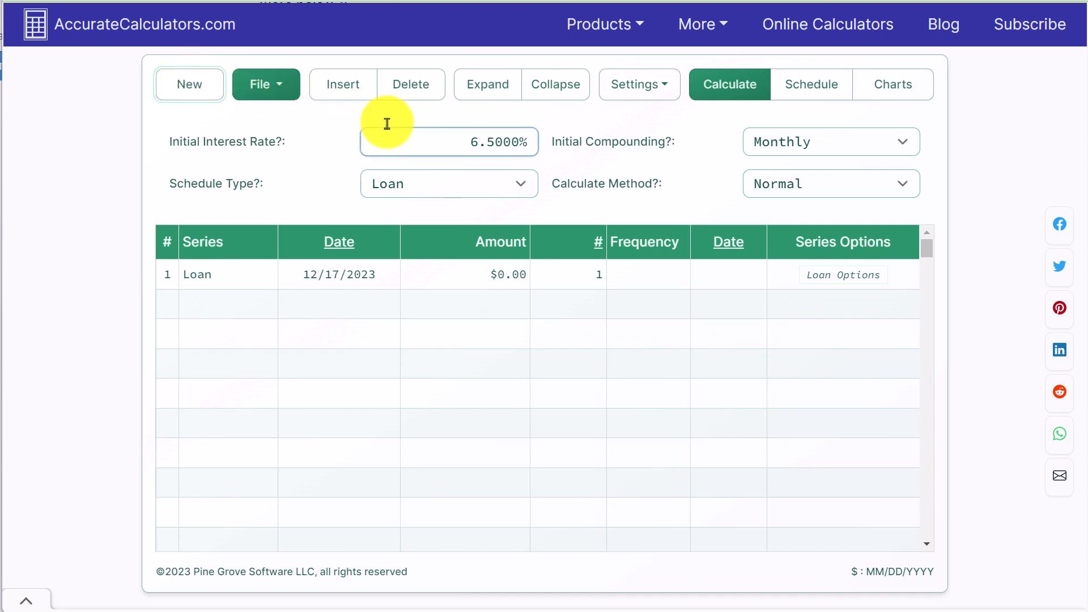
Set the initial interest rate to 4.5%.
left_click(449, 137)
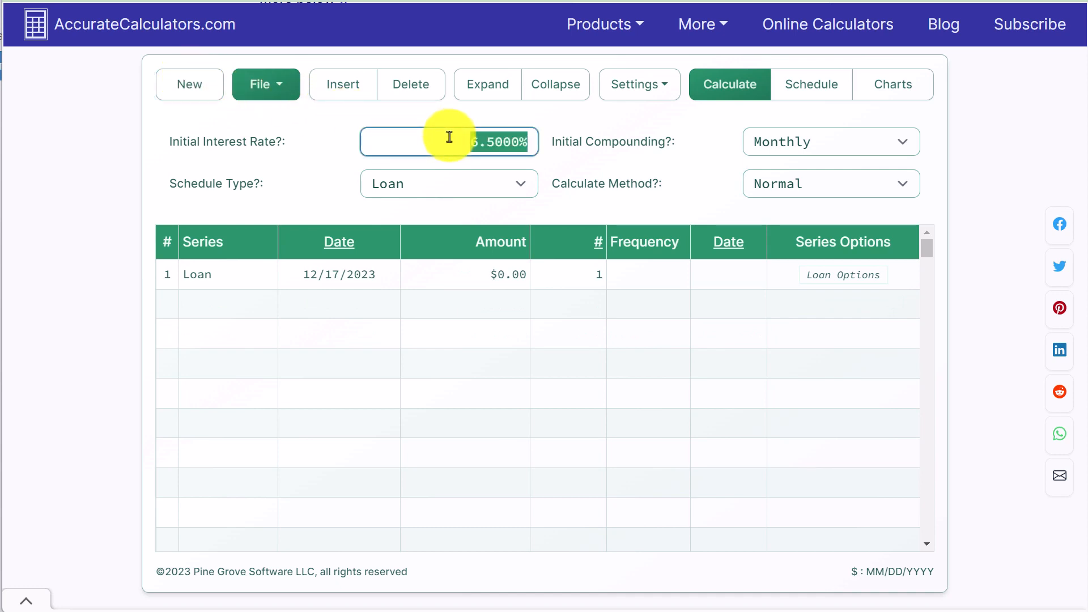
type("4.5")
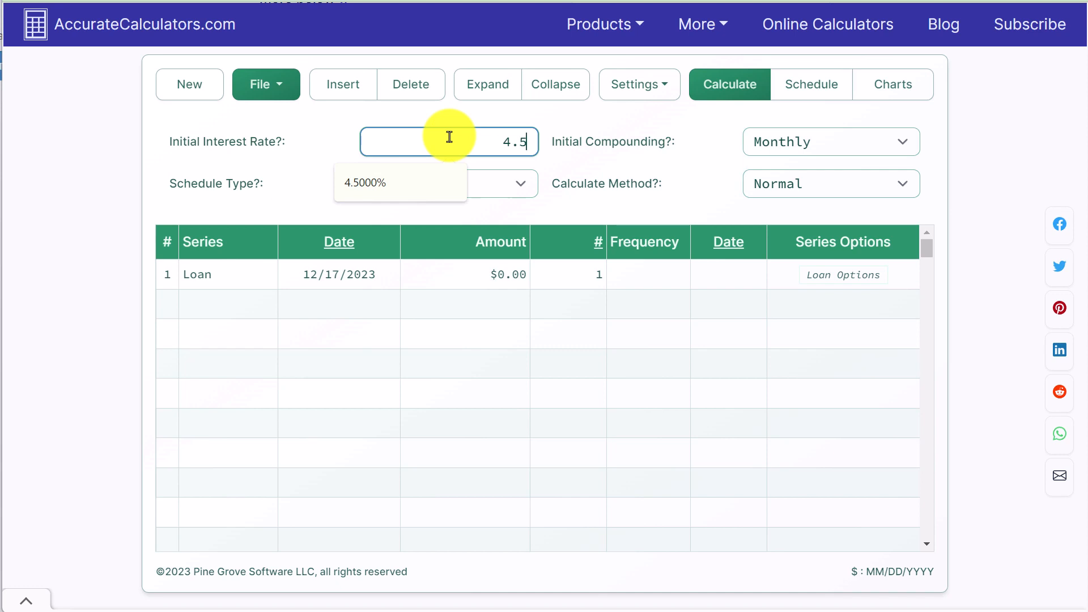
key("Tab")
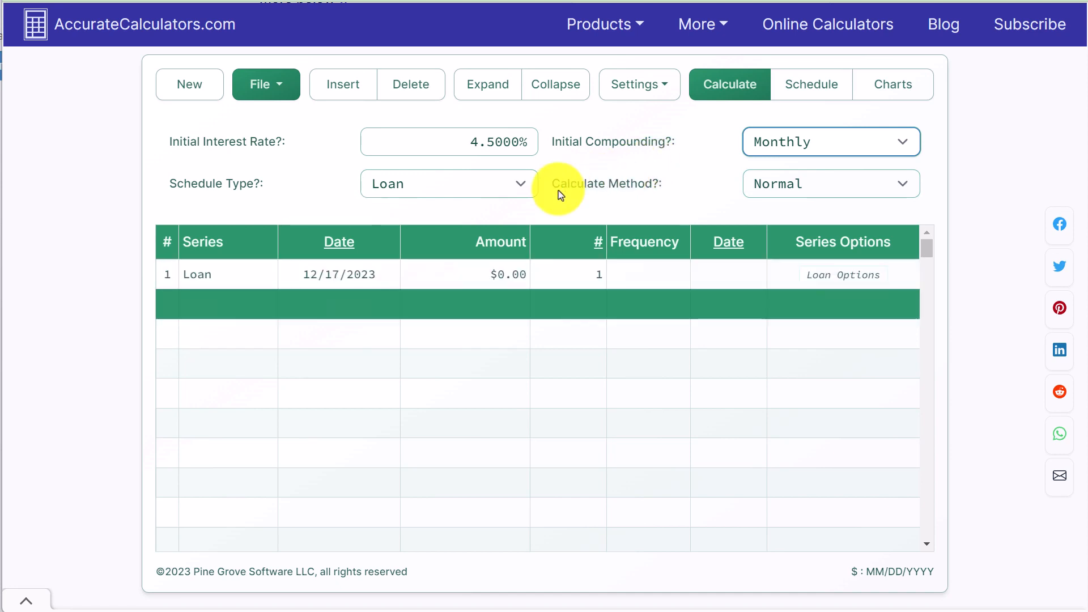
Enter a loan amount of $250,000 in the first row, keeping the Loan series type and its default date.
left_click(222, 281)
left_click(222, 281)
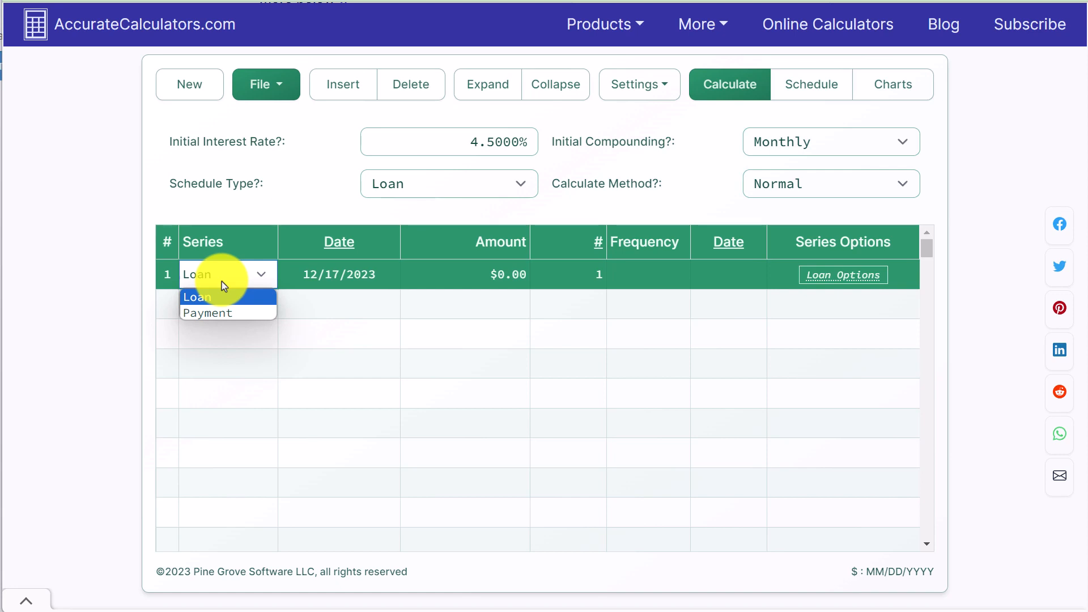
left_click(222, 281)
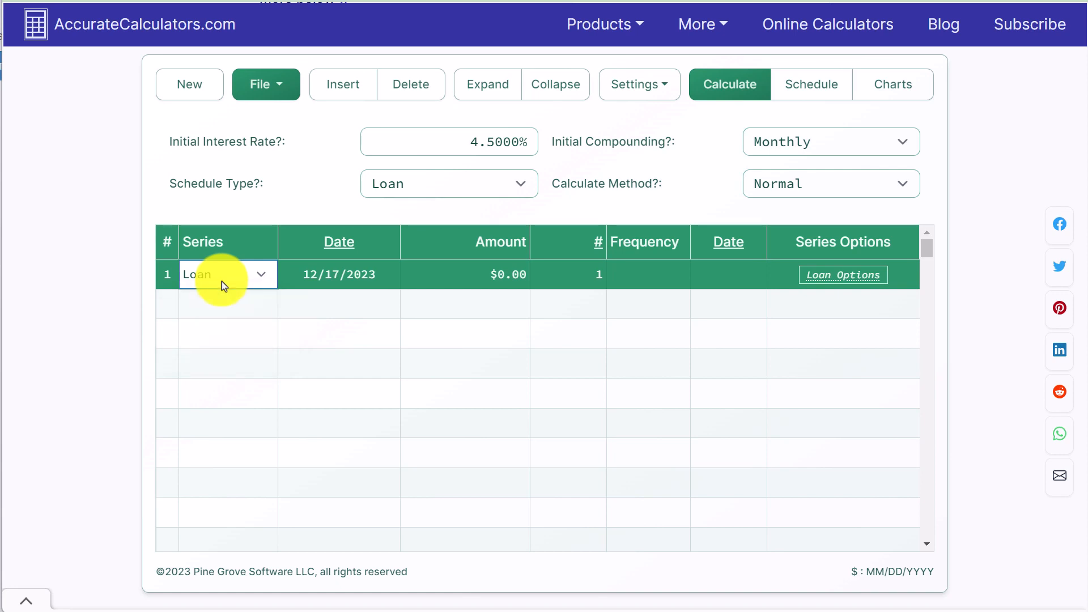
key("Tab")
key("Tab")
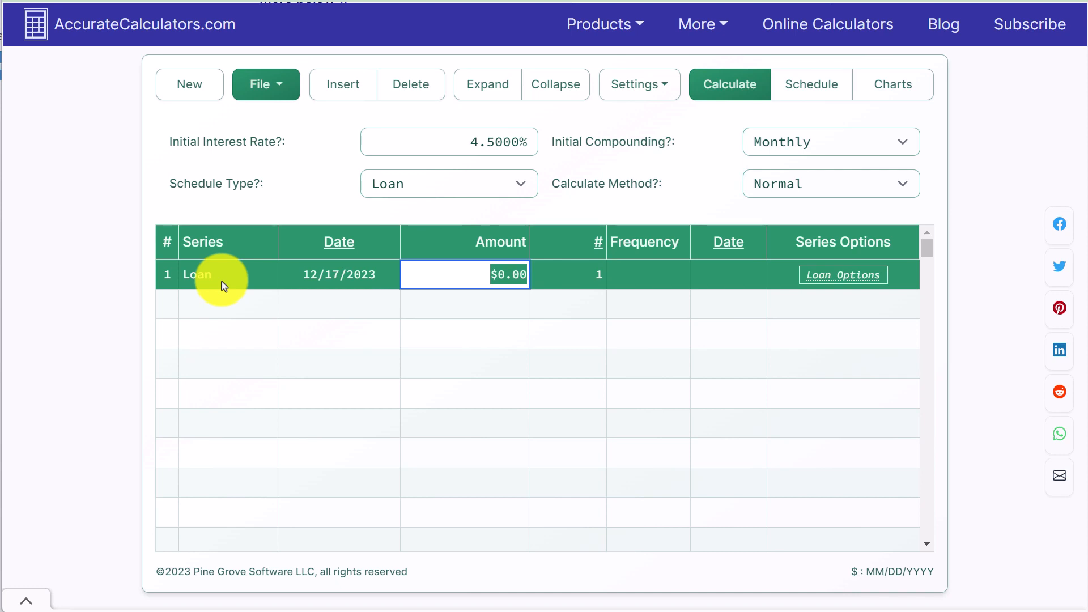
type("25")
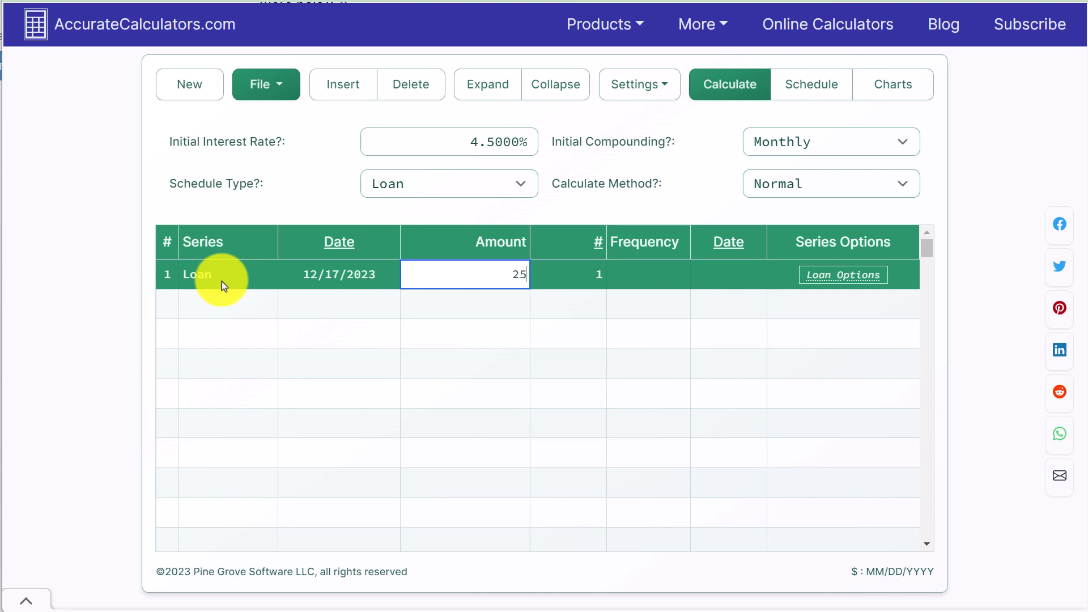
type("0,000")
key("Tab")
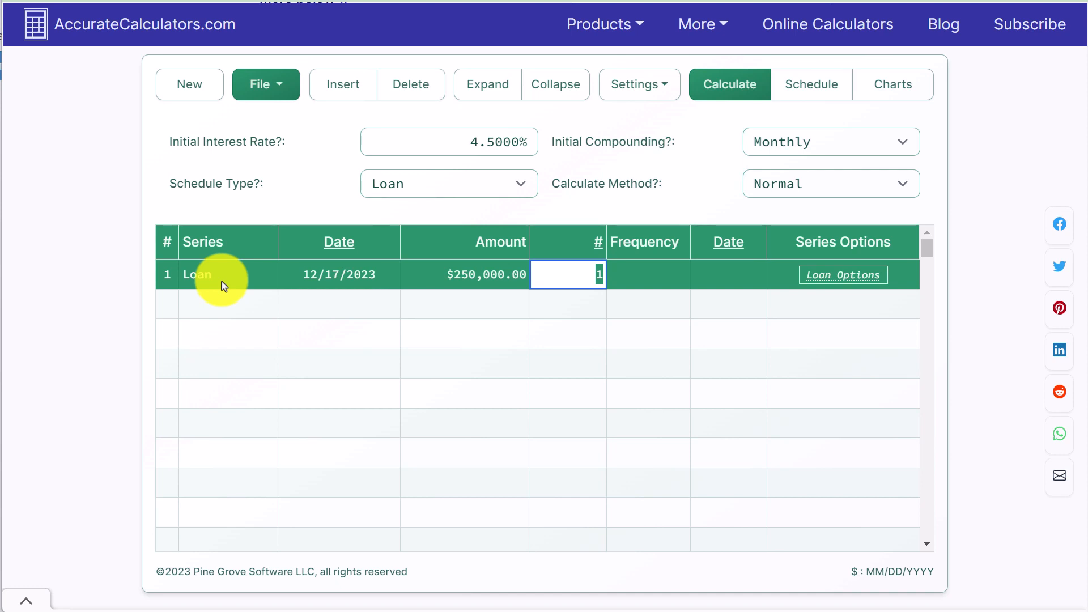
Add a Payment series in the second row with its default date and the amount set to Unknown.
left_click(224, 302)
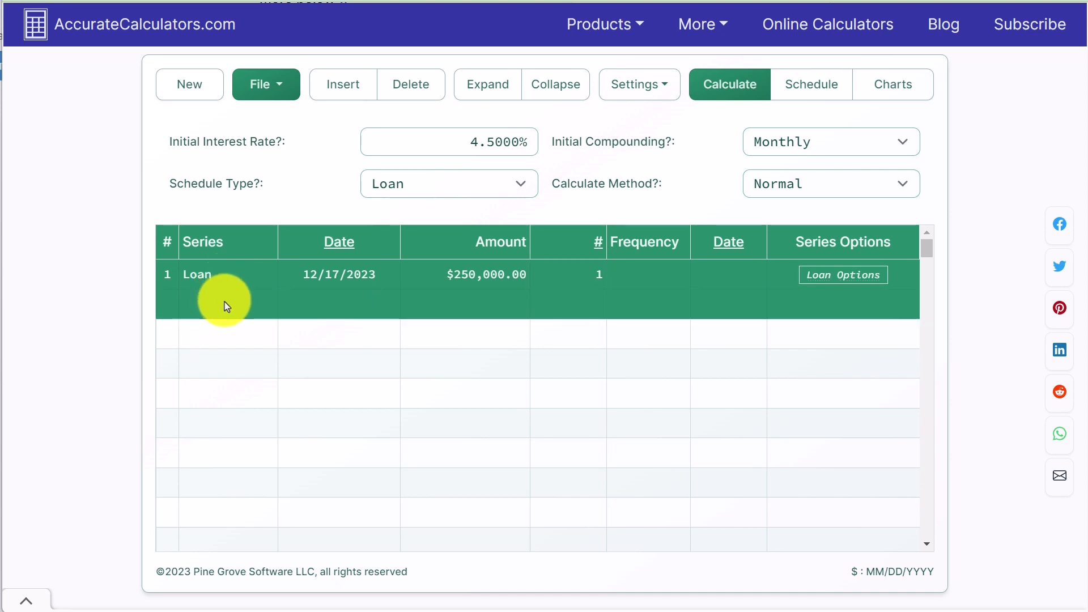
left_click(225, 304)
left_click(226, 304)
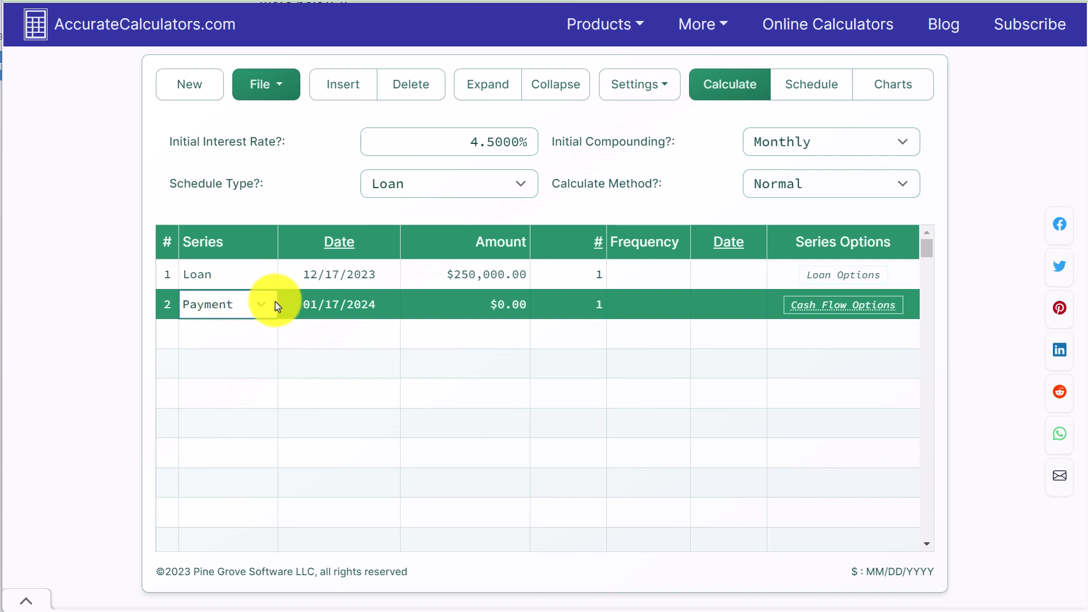
key("Tab")
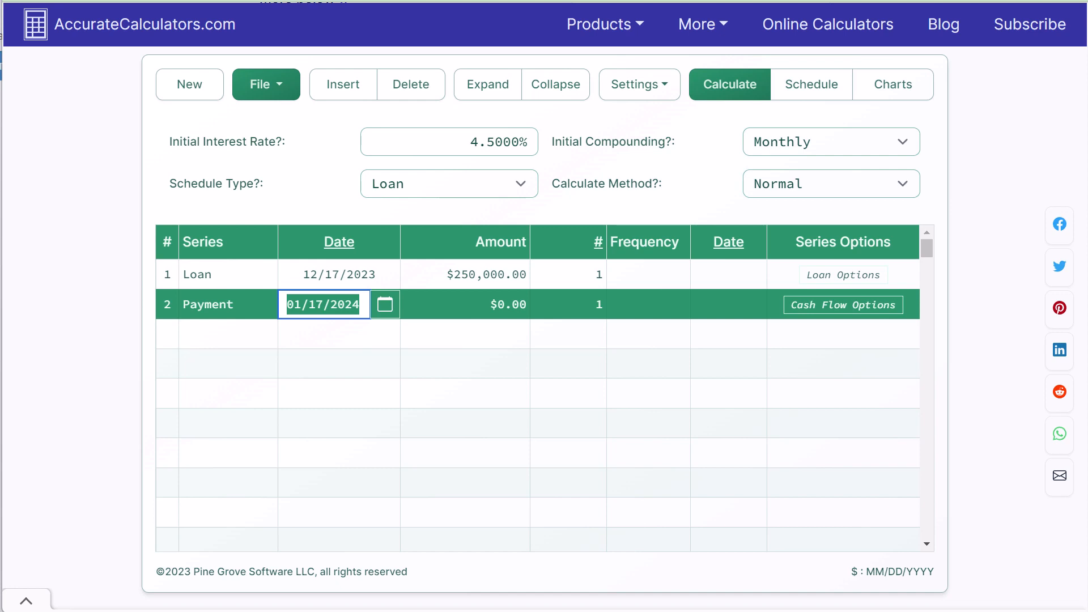
key("Tab")
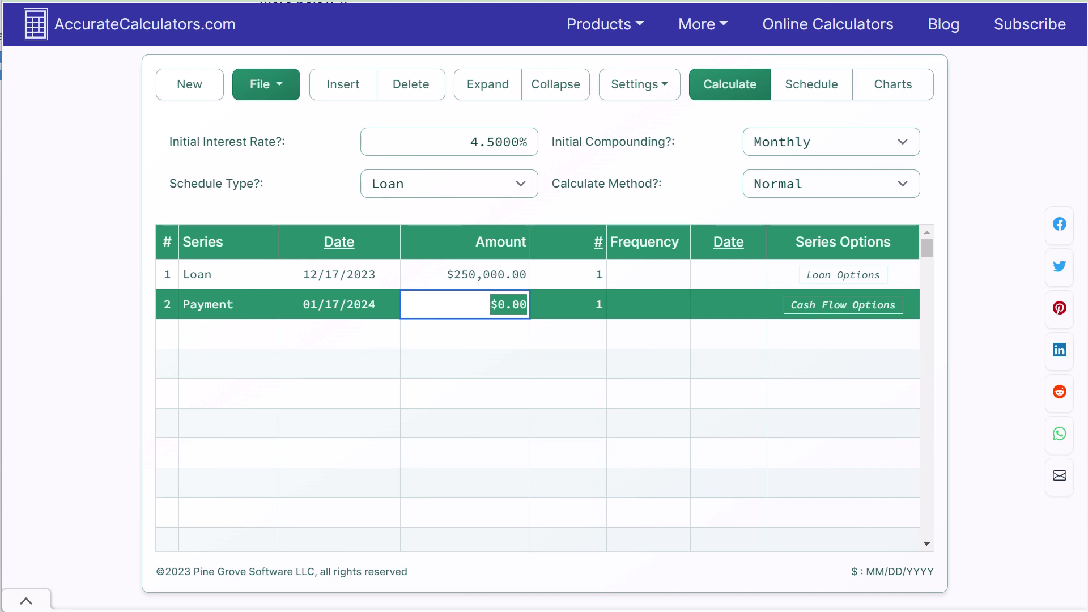
type("Unknown")
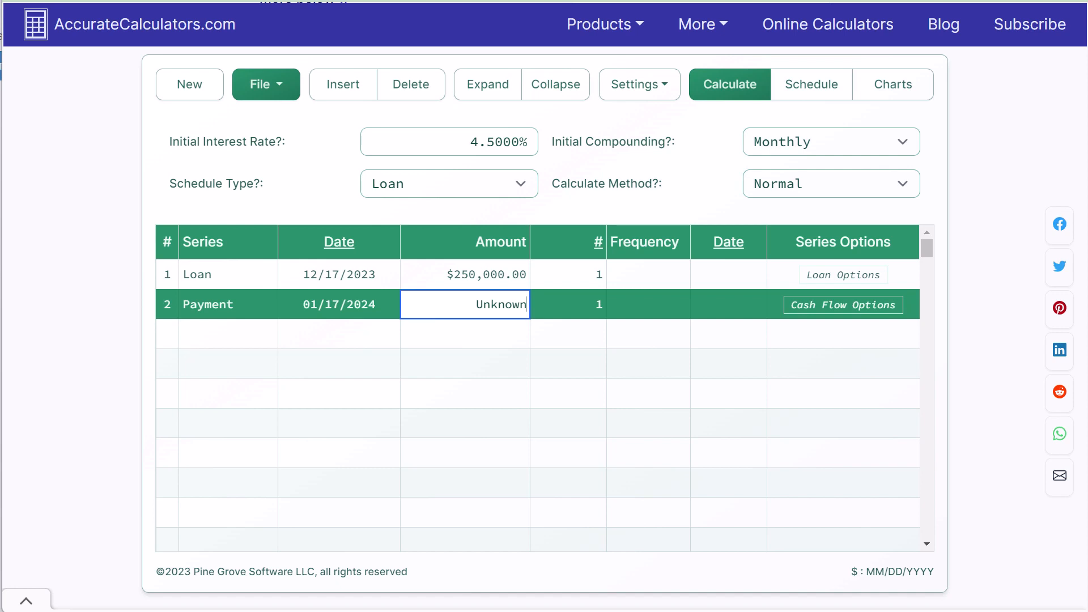
key("Tab")
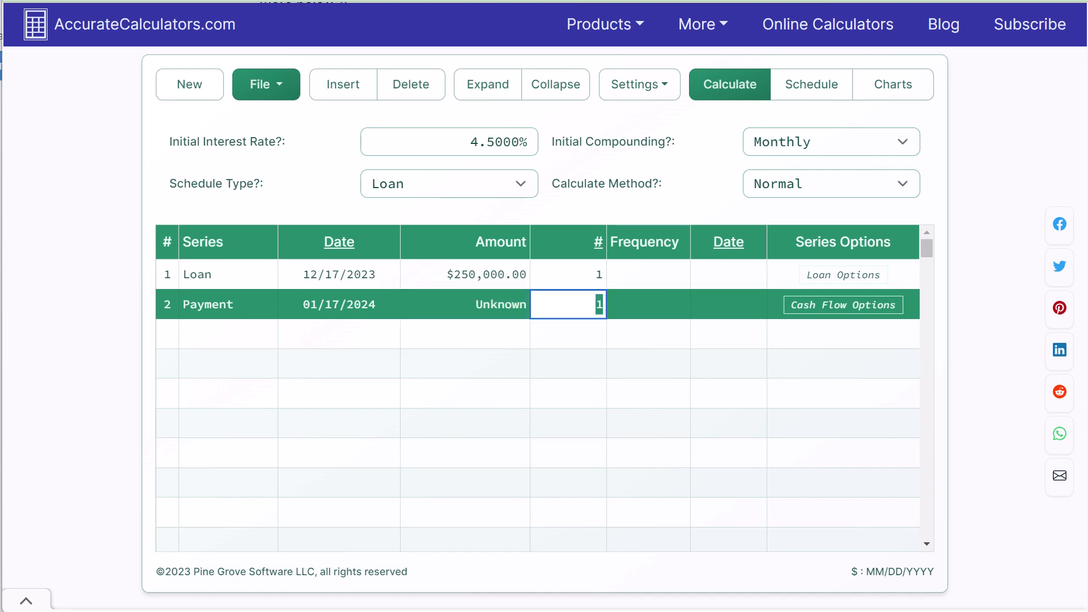
Set the payment series to 180 monthly payments and calculate the unknown payment amount.
type("180")
key("Tab")
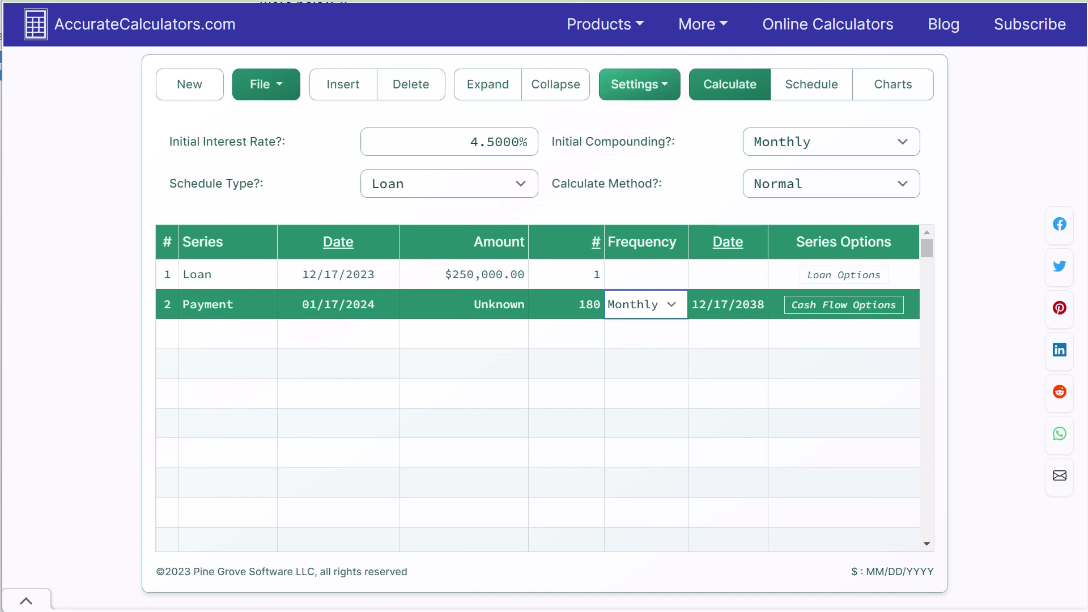
left_click(725, 88)
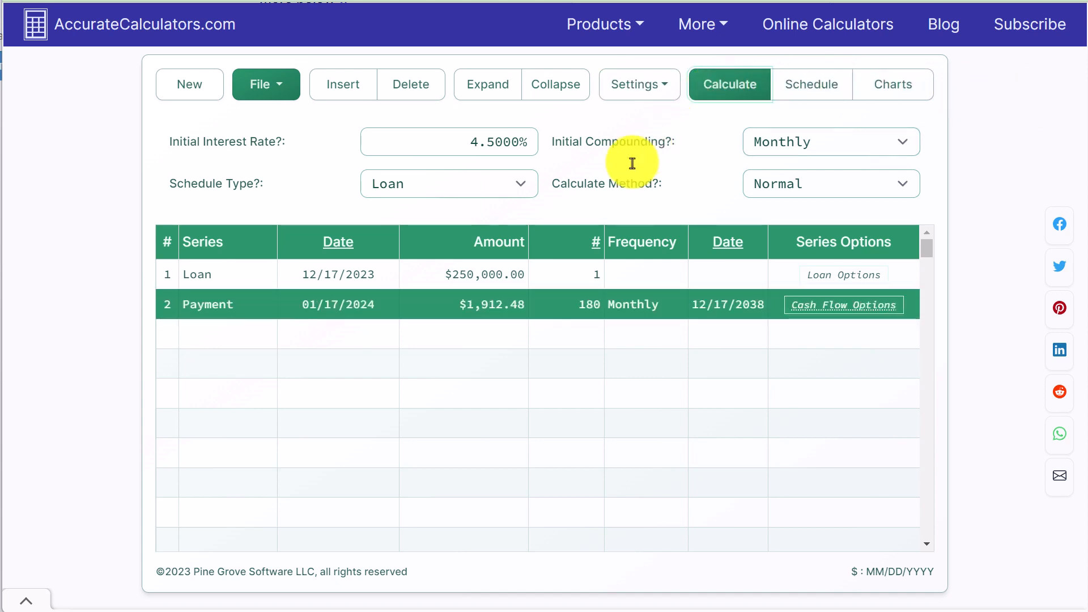
left_click(468, 312)
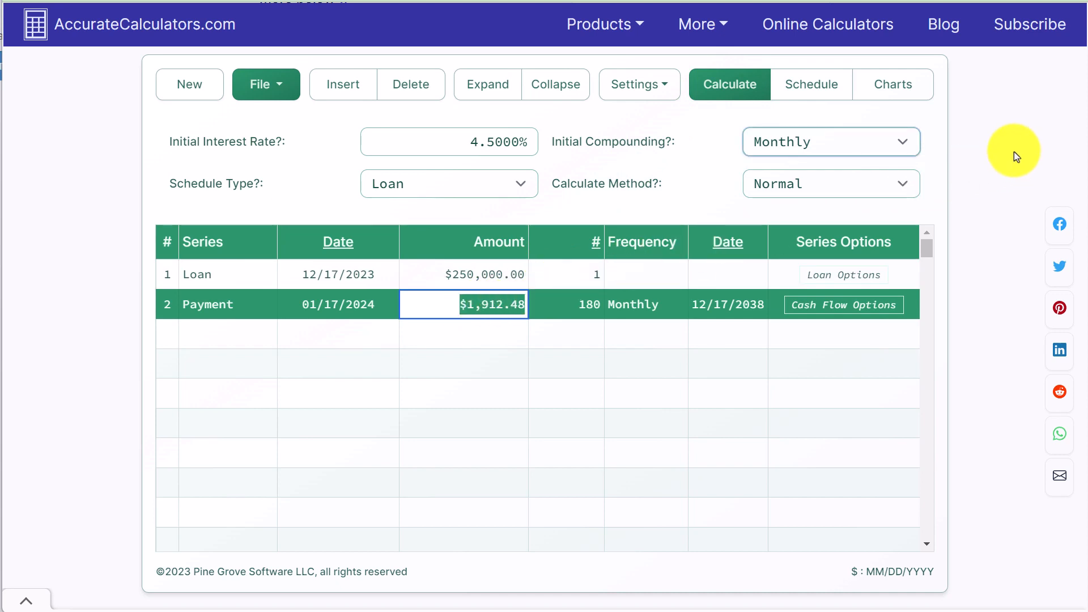
Generate the loan's payment schedule without a title page.
left_click(828, 92)
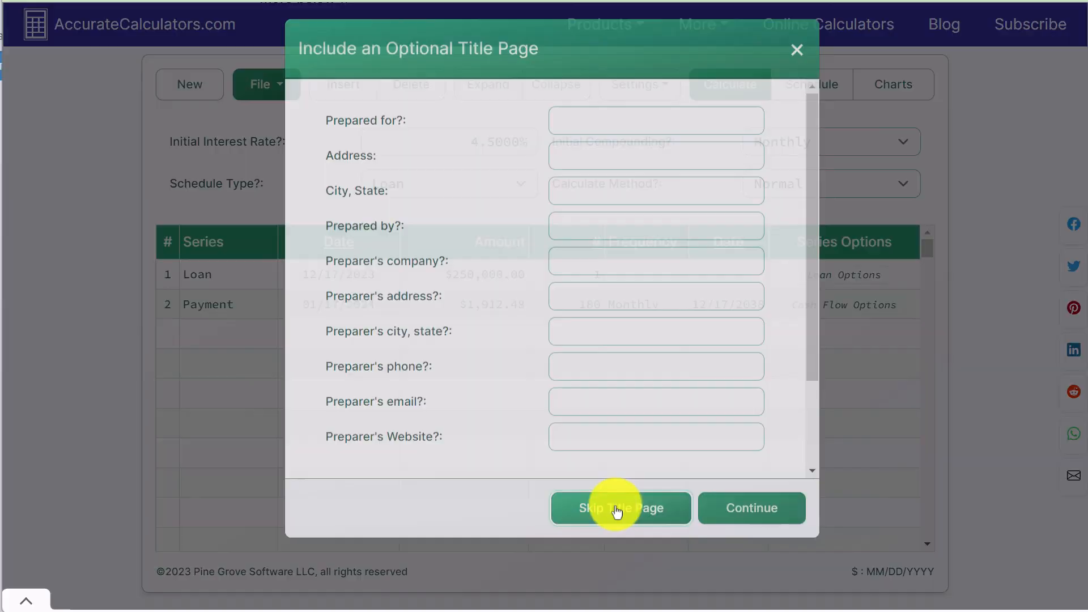
left_click(617, 514)
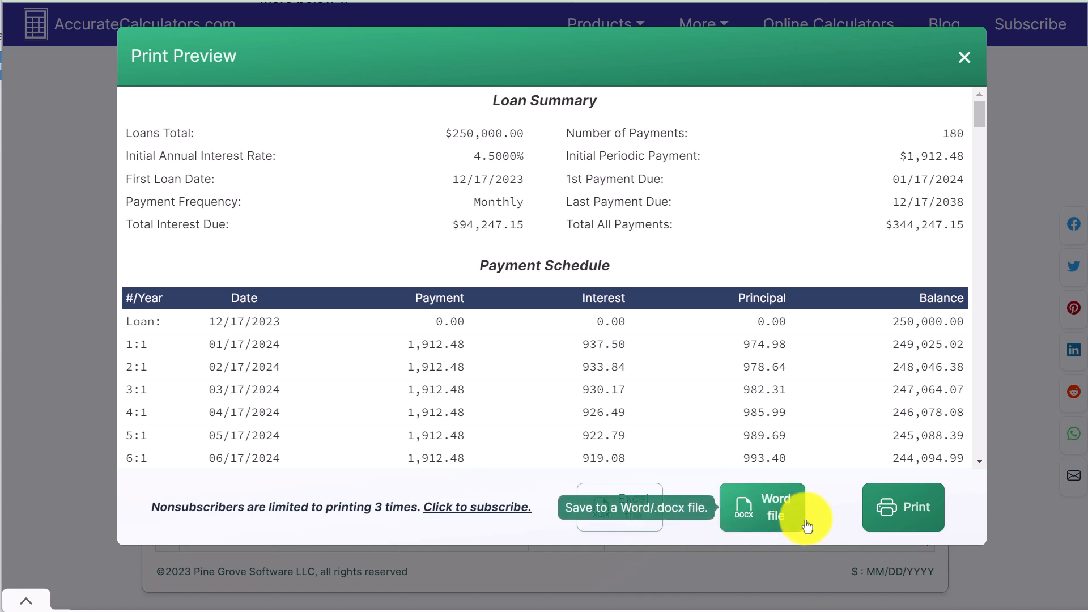
Preview the schedule's printout with Save as PDF as the destination, and cancel printing.
left_click(903, 525)
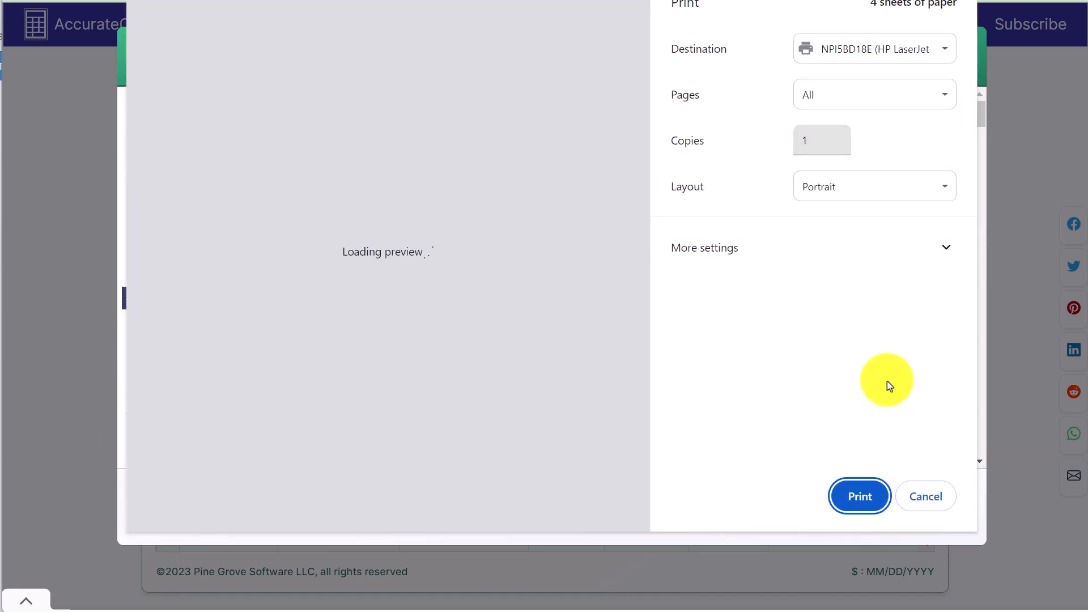
left_click(862, 50)
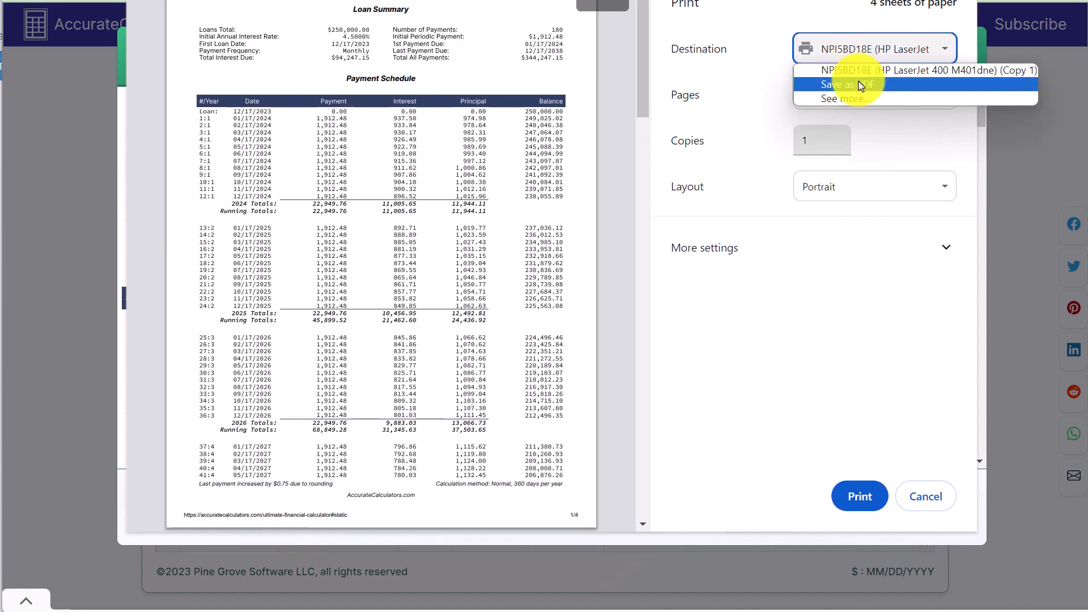
left_click(860, 85)
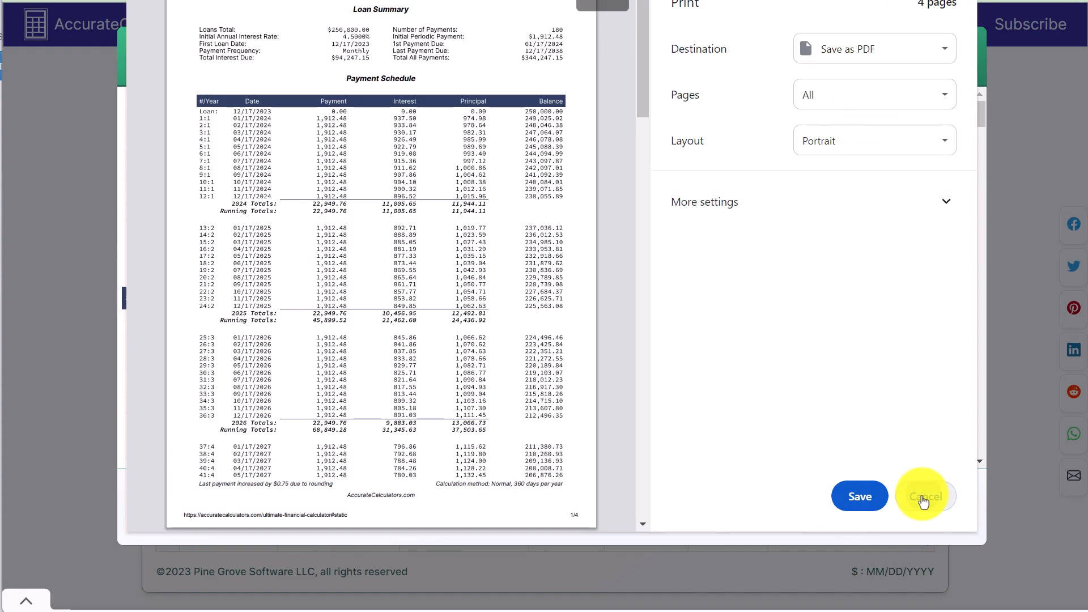
left_click(922, 499)
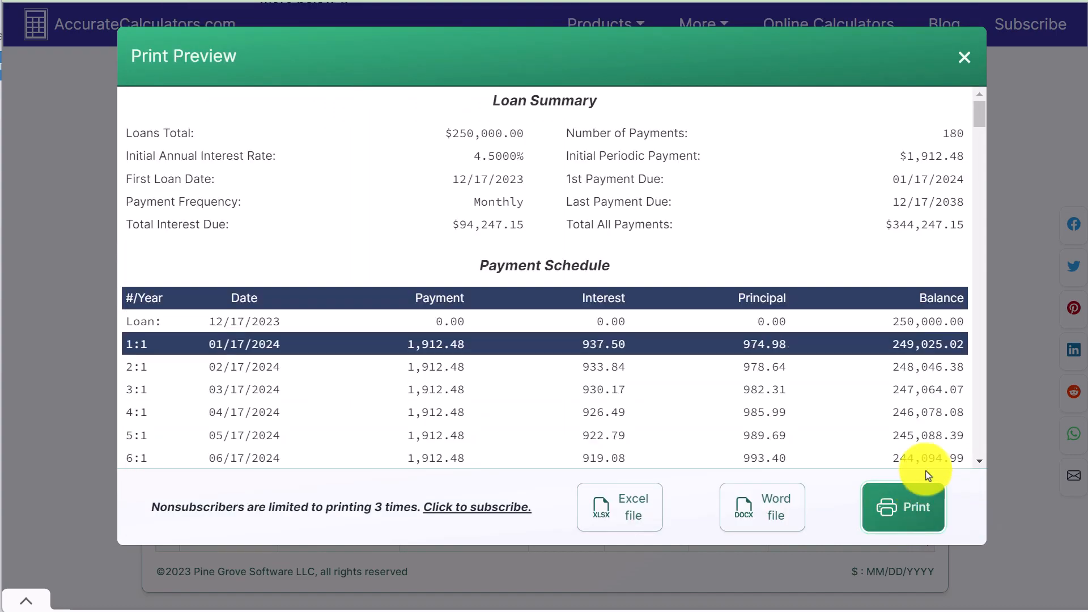
Examine the final payment, totals and rounding note at the end of the schedule, and close the preview.
left_click_drag(979, 118, 975, 465)
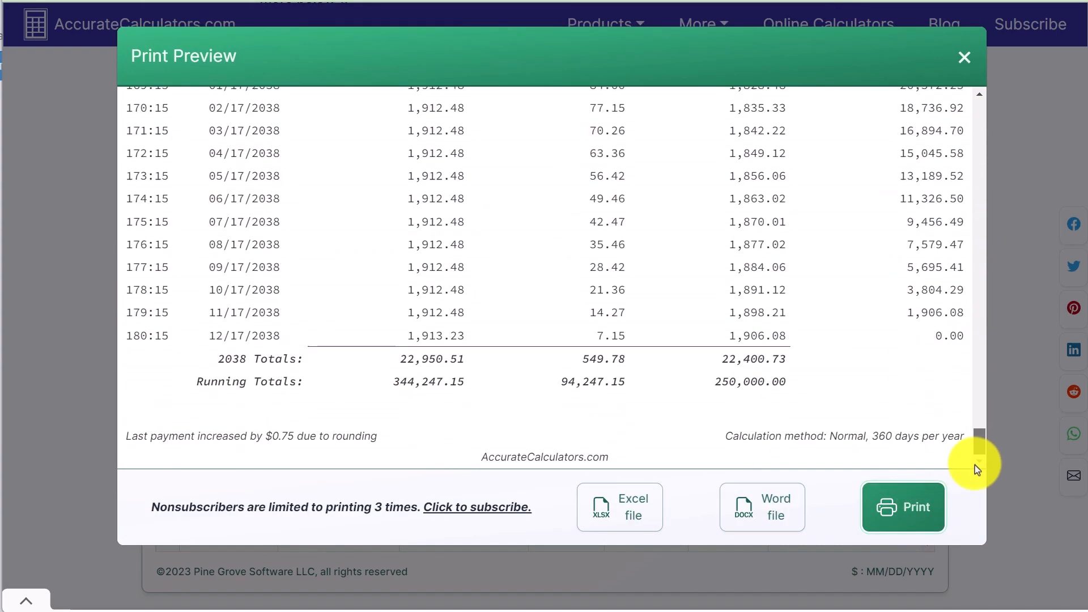
left_click(398, 441)
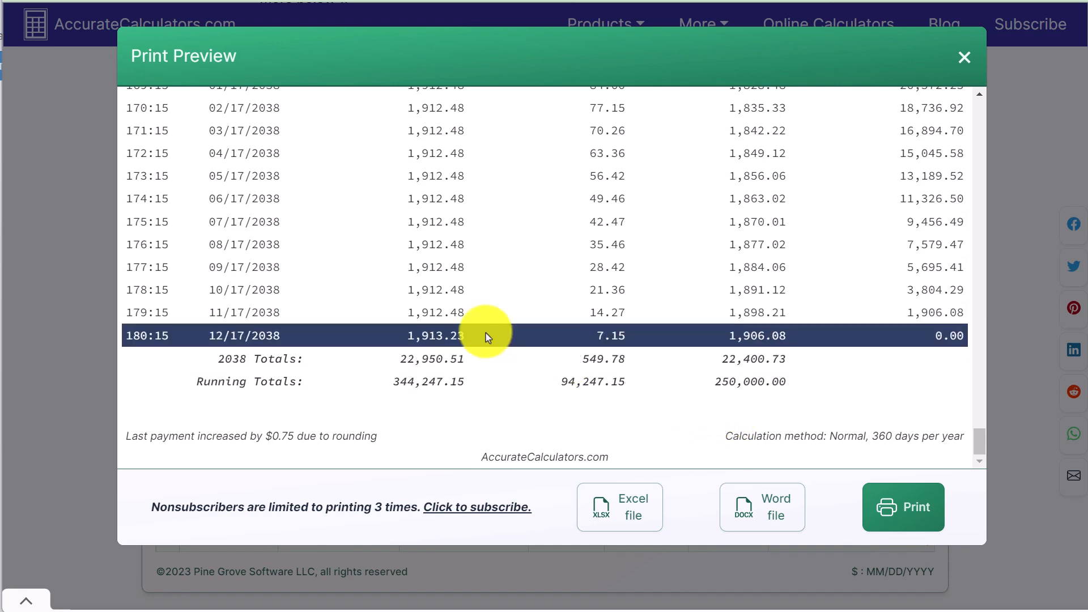
left_click(963, 62)
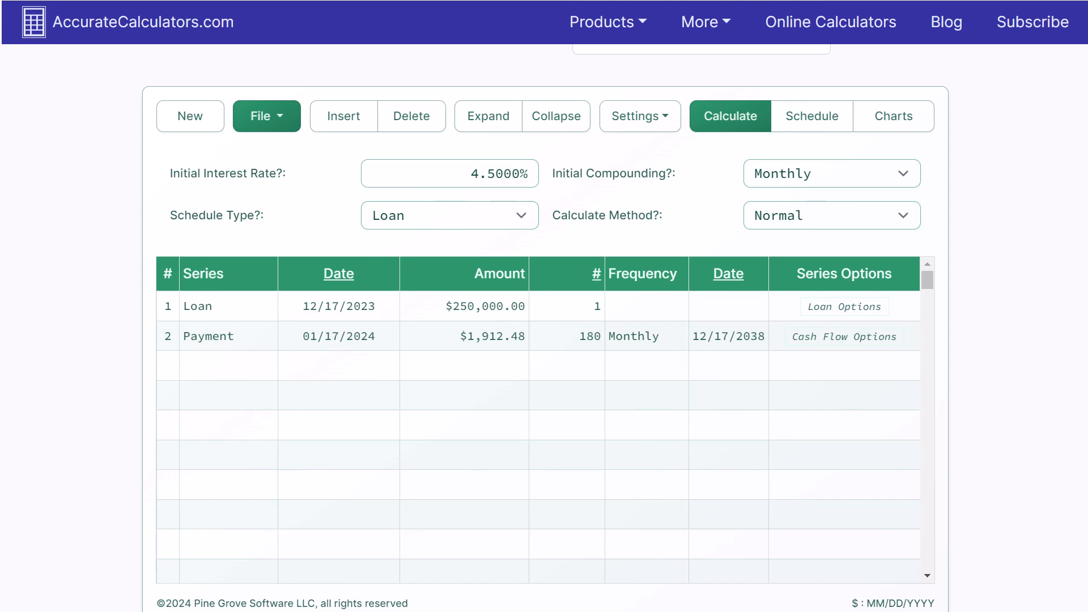
Change the payment series' first date to 02/01/2024 using the calendar.
left_click(538, 336)
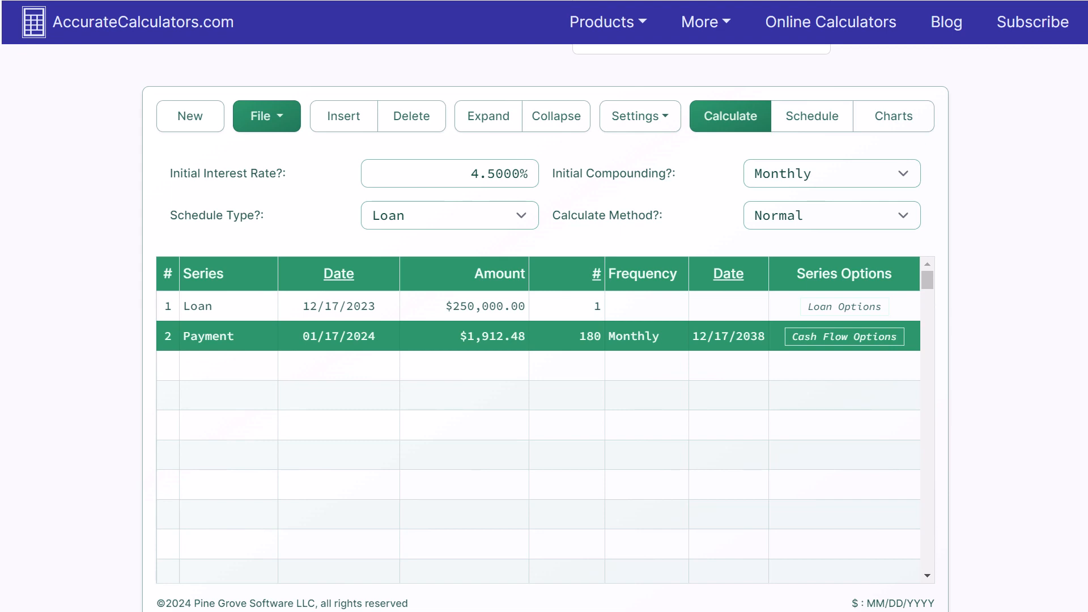
left_click(377, 334)
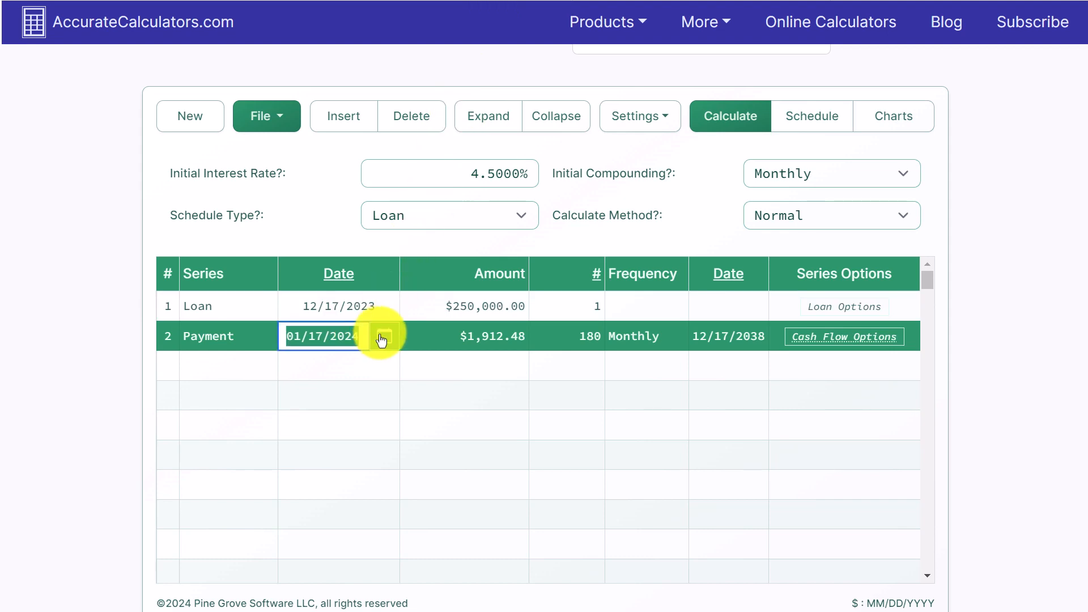
left_click(383, 338)
left_click(478, 373)
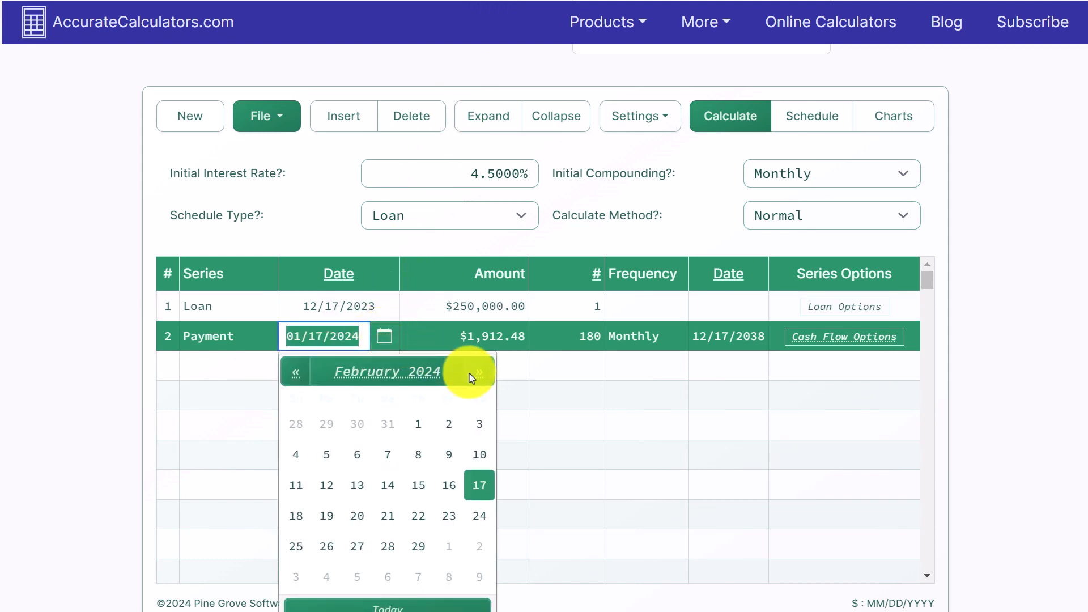
left_click(418, 424)
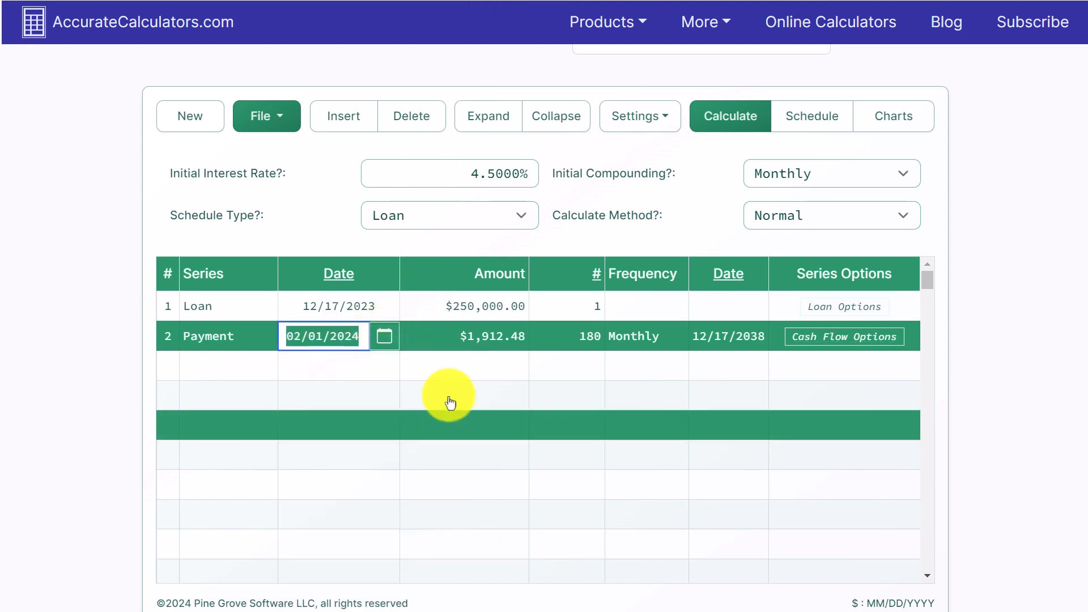
Generate the payment schedule for the changed first payment date, skipping the title page.
left_click(815, 127)
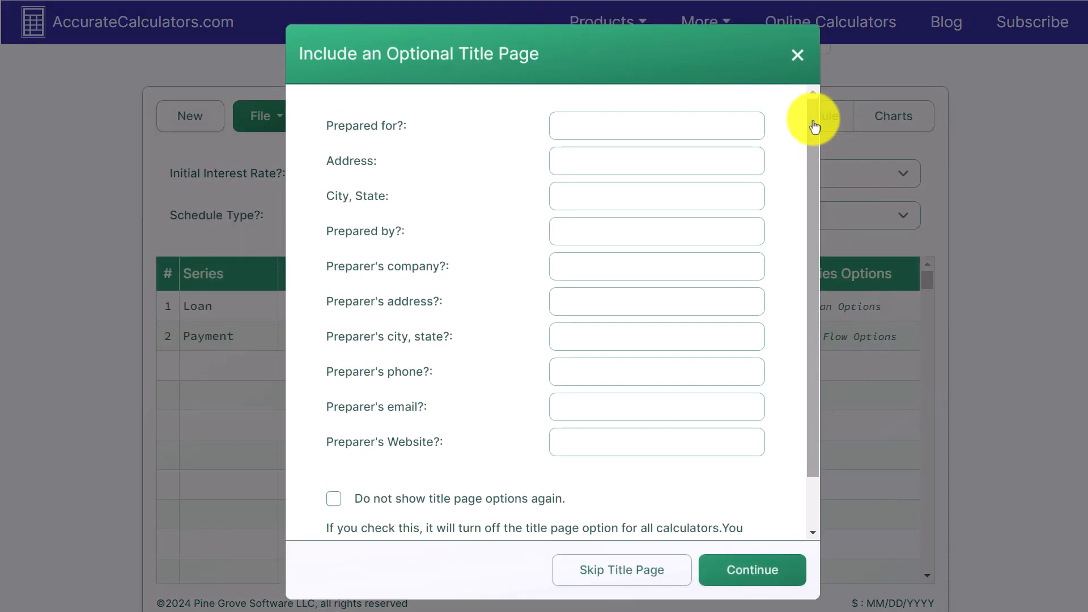
left_click(625, 573)
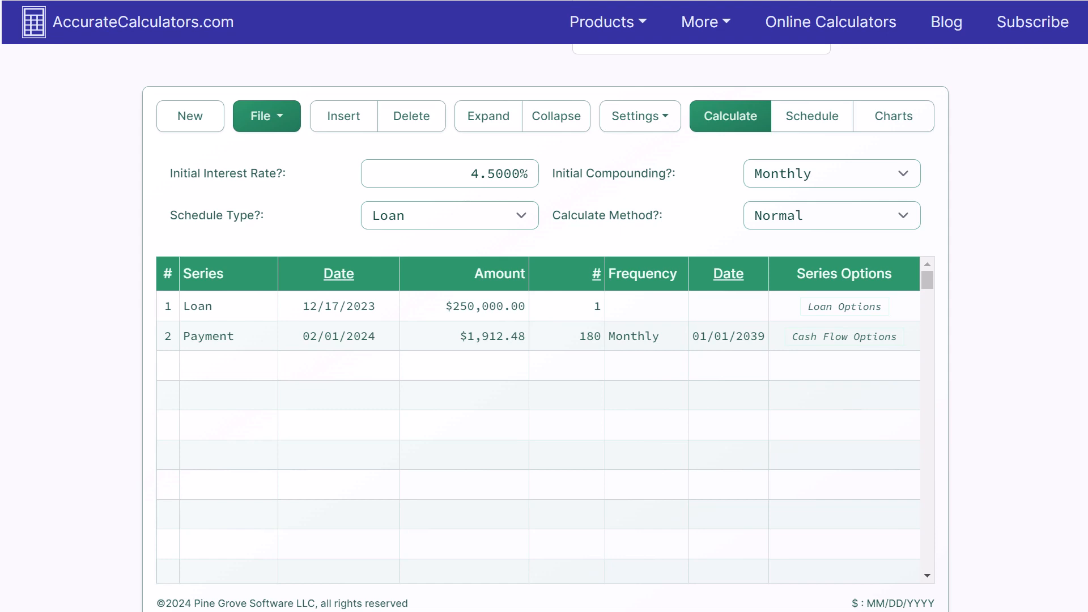
Set the days per year used in calculations to 365 and save the change.
left_click(656, 121)
left_click(664, 152)
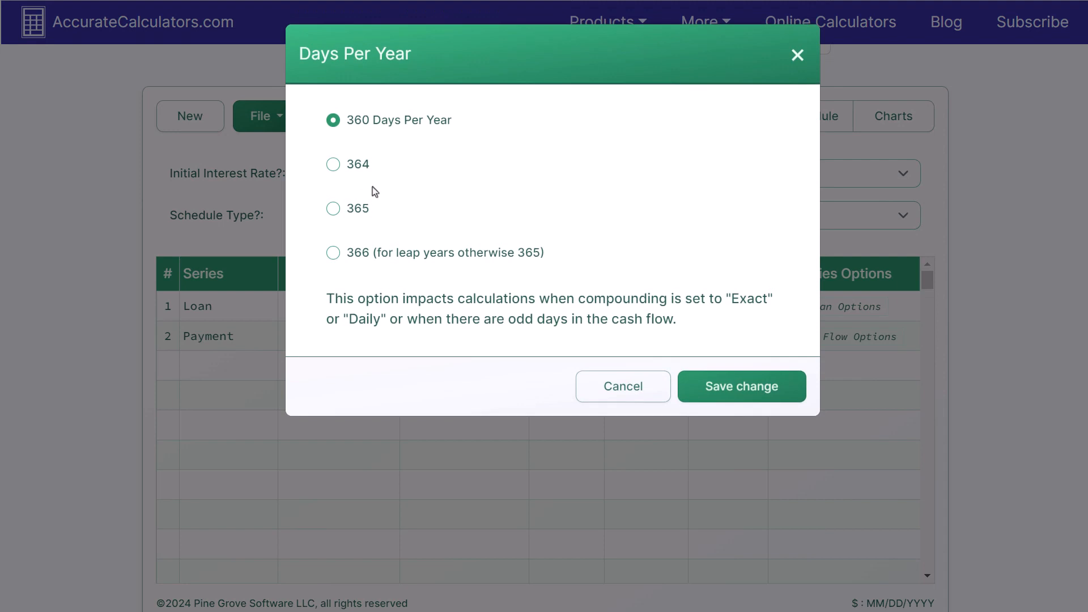
left_click(364, 211)
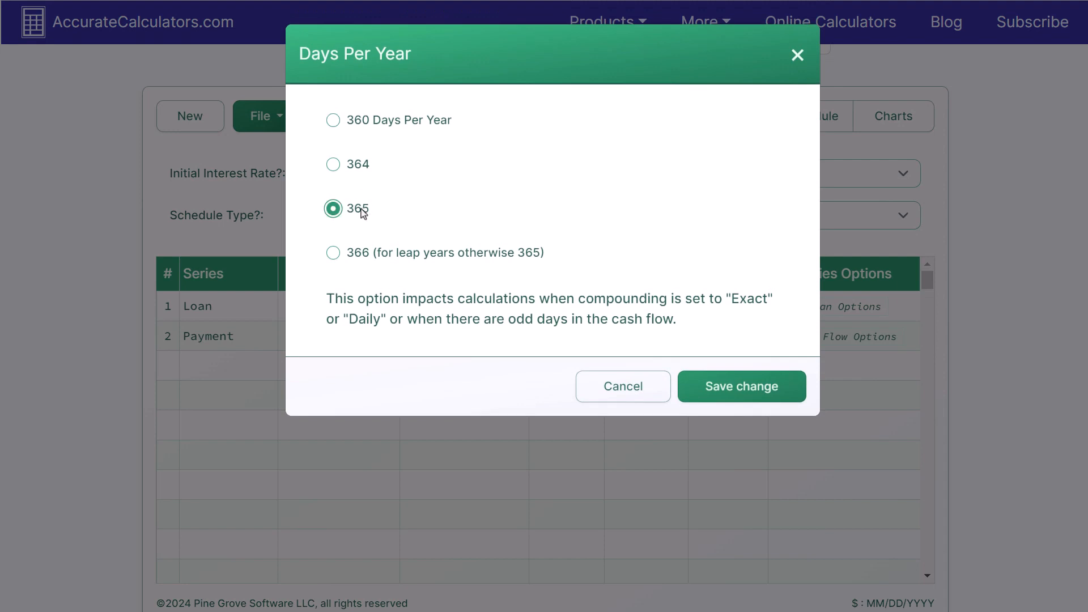
left_click(740, 386)
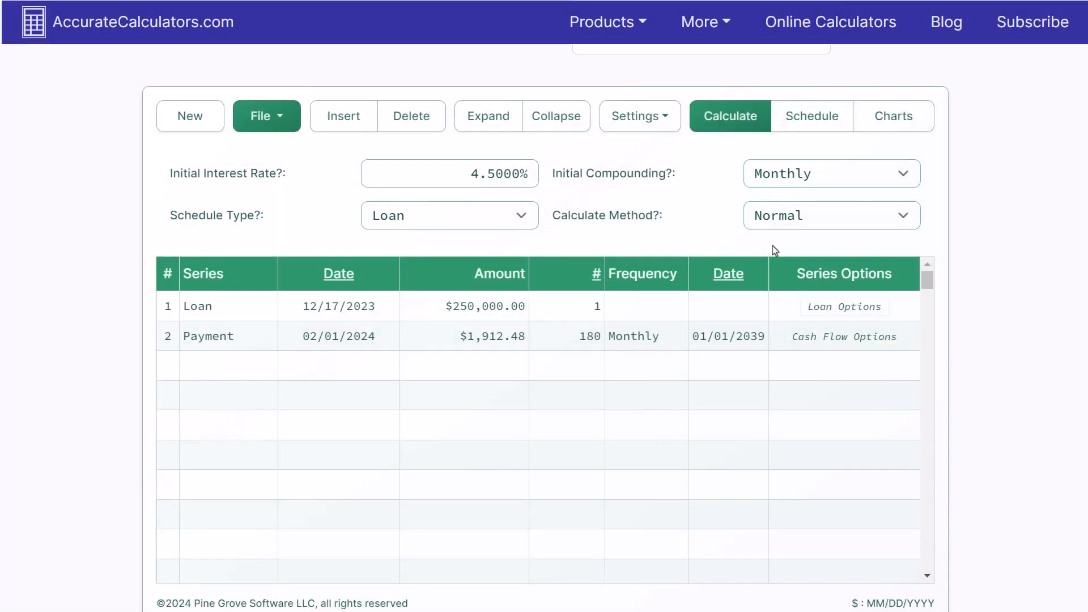
Generate the payment schedule under the 365-day setting without a title page, review the loan summary, and close the preview.
left_click(823, 122)
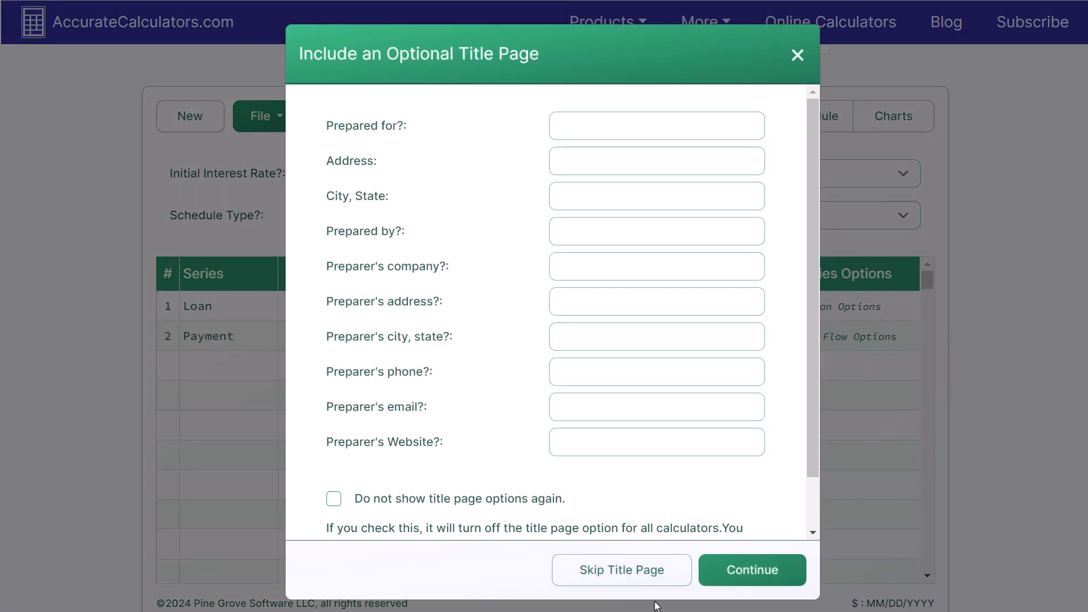
left_click(656, 580)
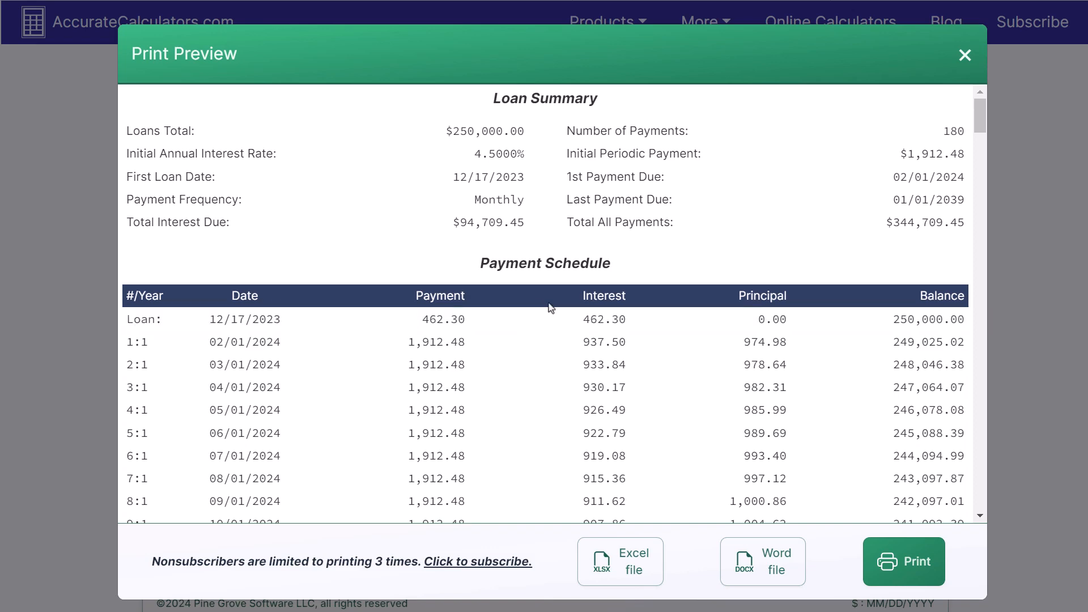
left_click(965, 55)
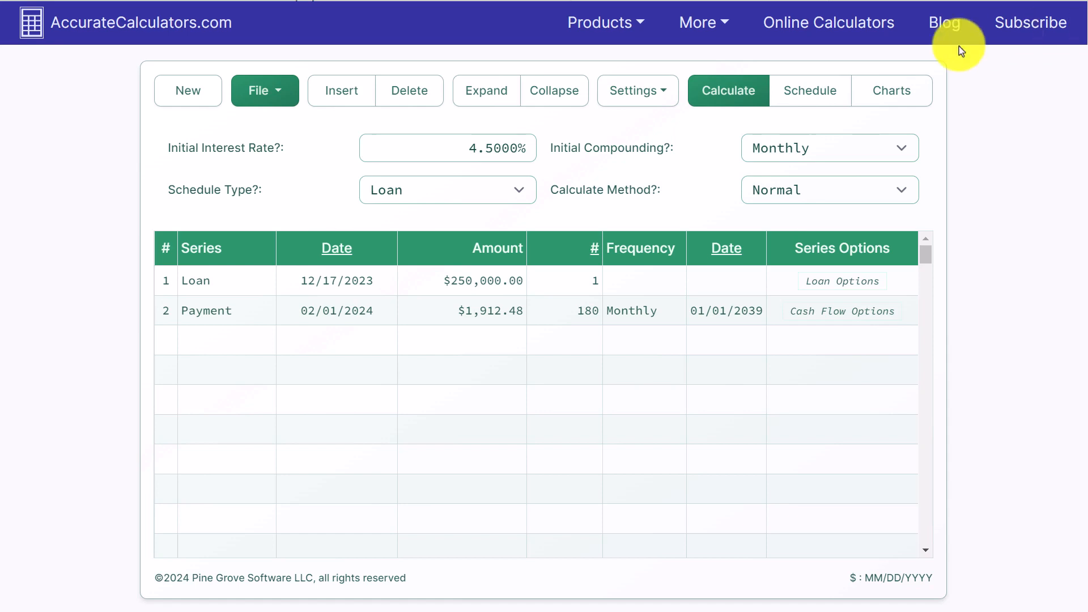
Set the odd-day interest for a longer initial period to be charged "With first" and save the interest options.
left_click(667, 92)
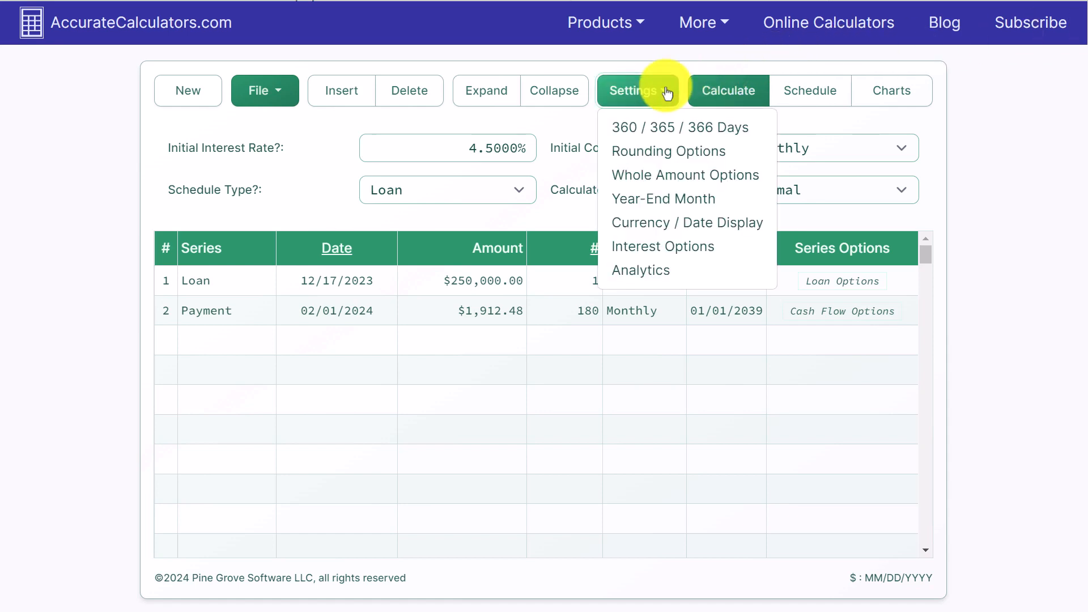
left_click(681, 249)
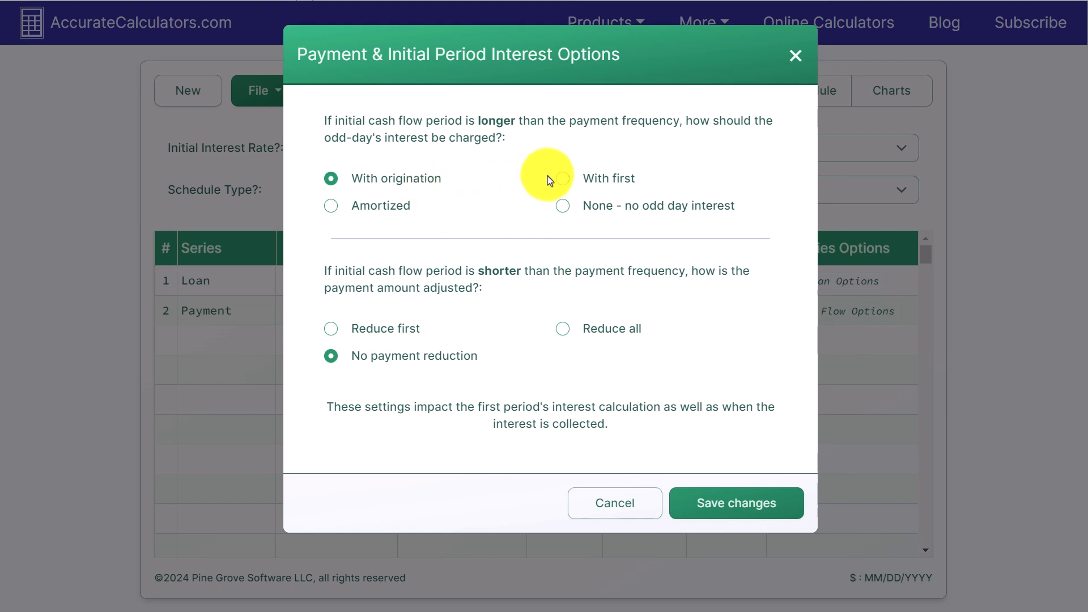
left_click(609, 181)
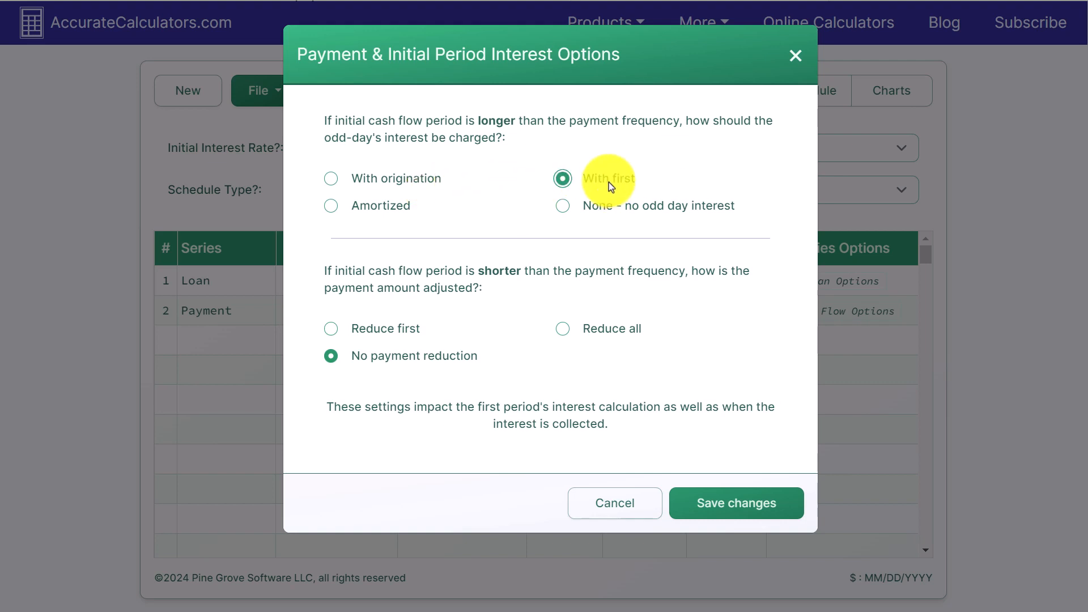
left_click(727, 501)
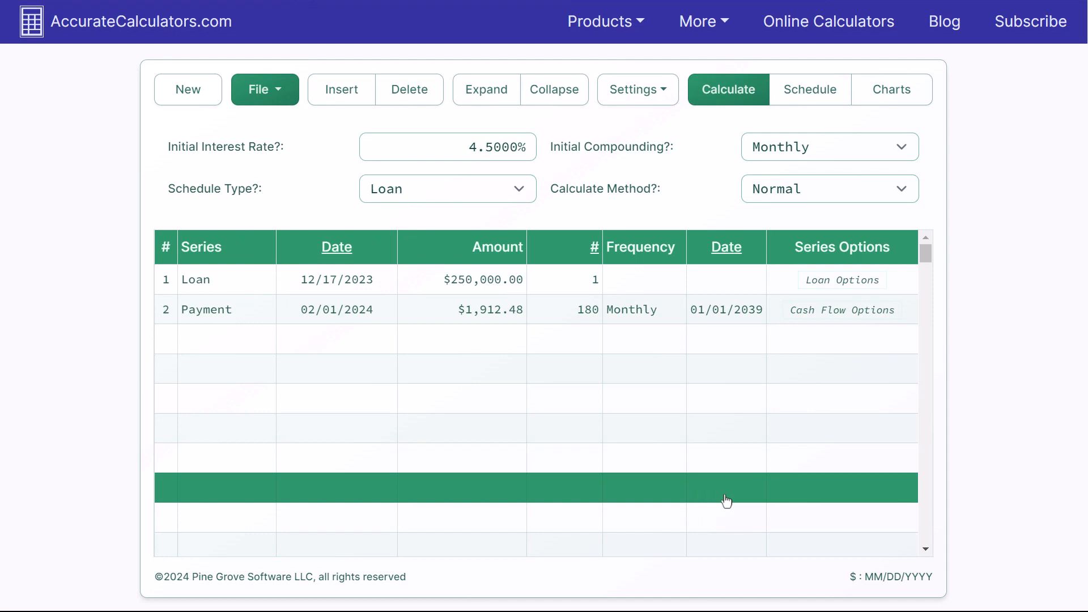
Generate the schedule without a title page, check how odd-day interest affects the first payment, and close the preview.
left_click(811, 91)
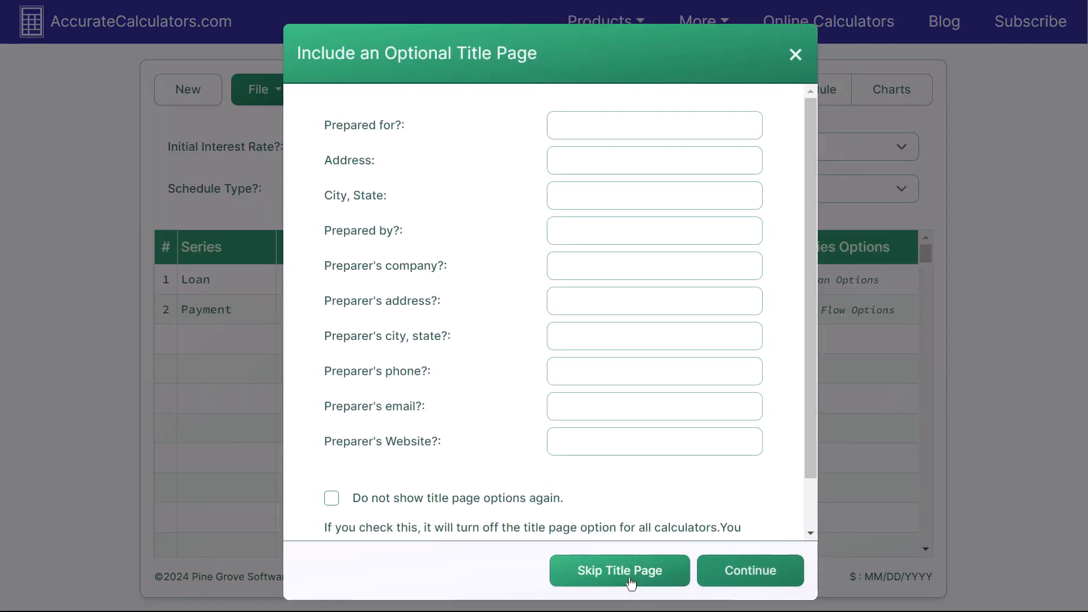
left_click(631, 580)
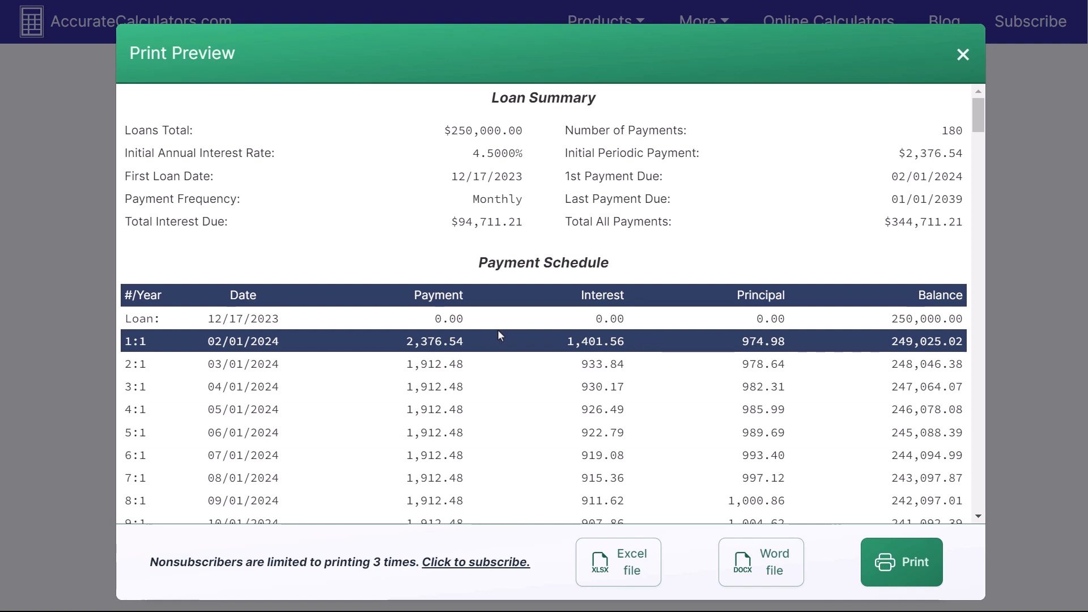
left_click(963, 55)
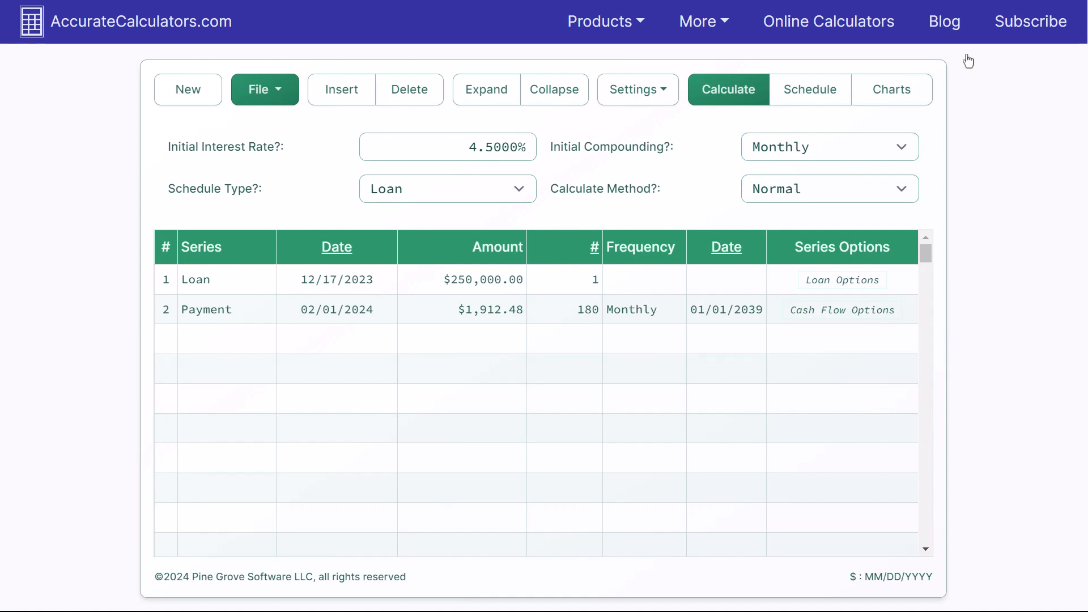
Set the amount of the payment series to Unknown.
left_click(474, 323)
type("Unknown")
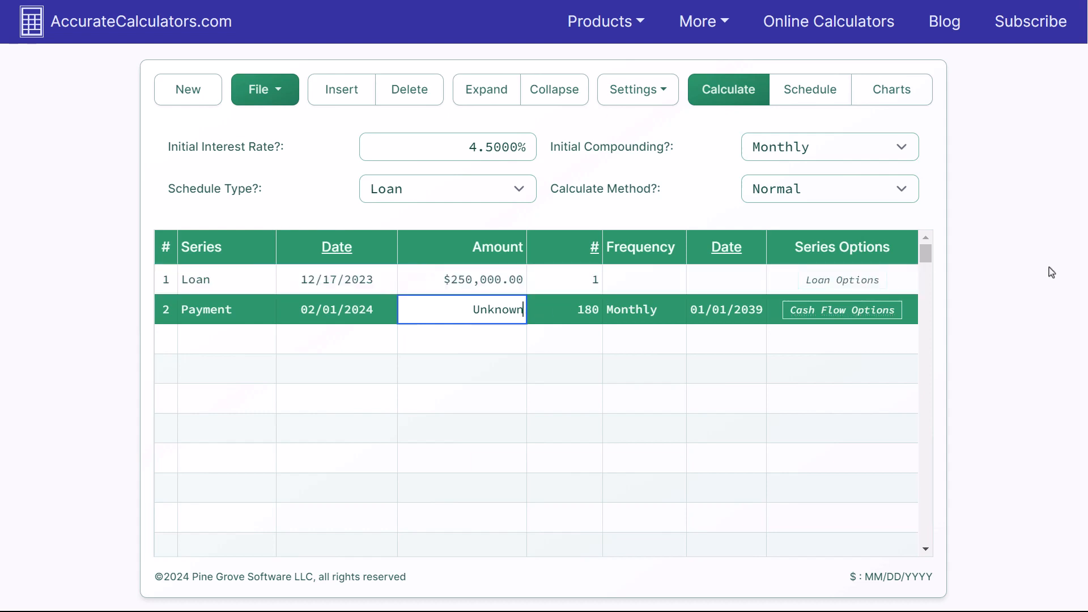
left_click(1005, 148)
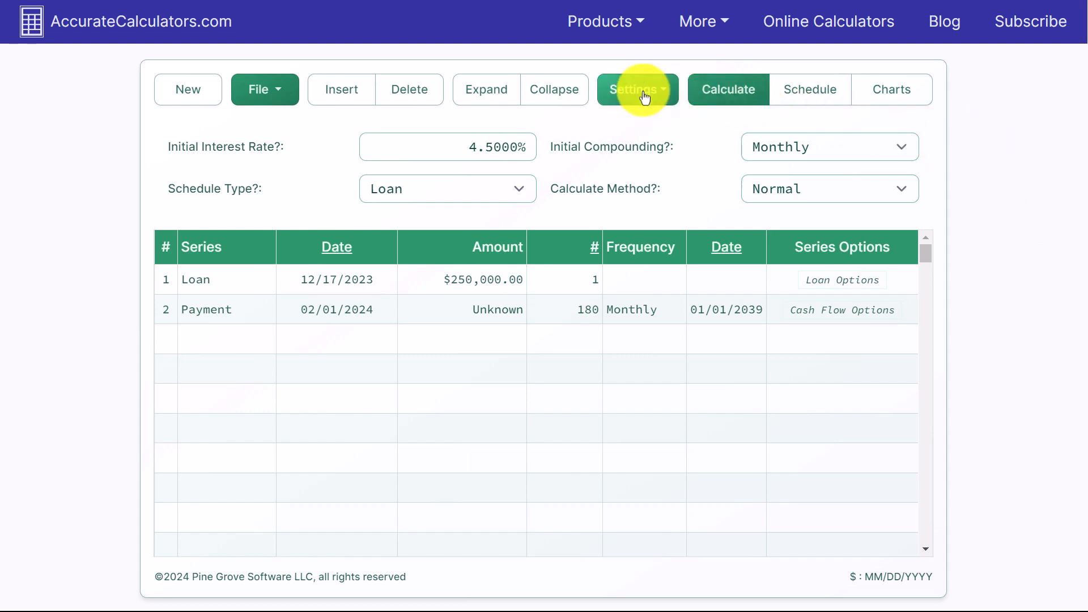
Change the odd-day interest option for a longer initial period to "Amortized" and save the changes.
left_click(616, 97)
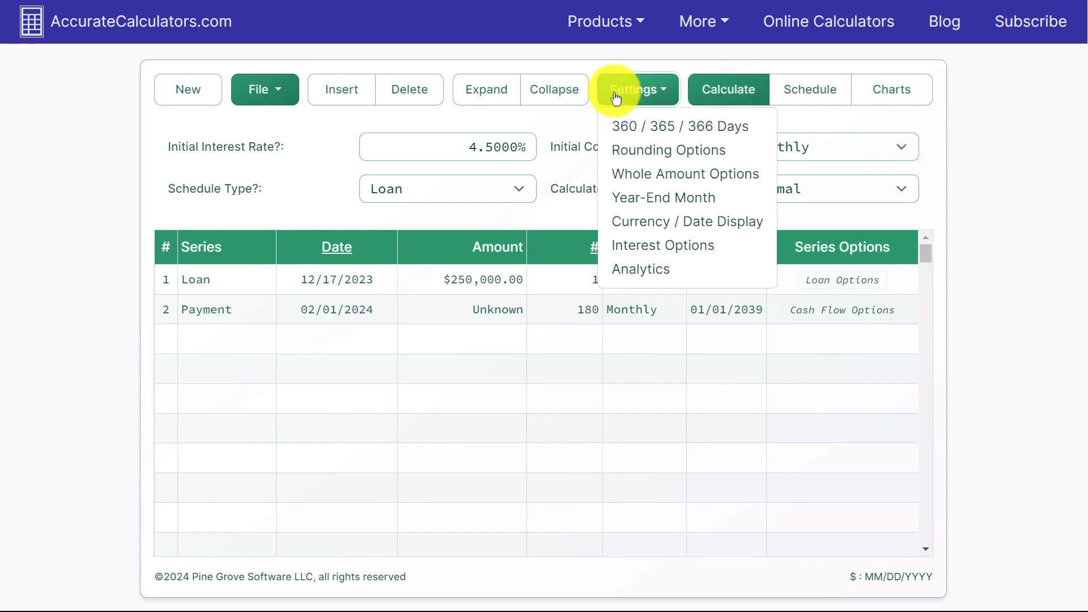
left_click(651, 249)
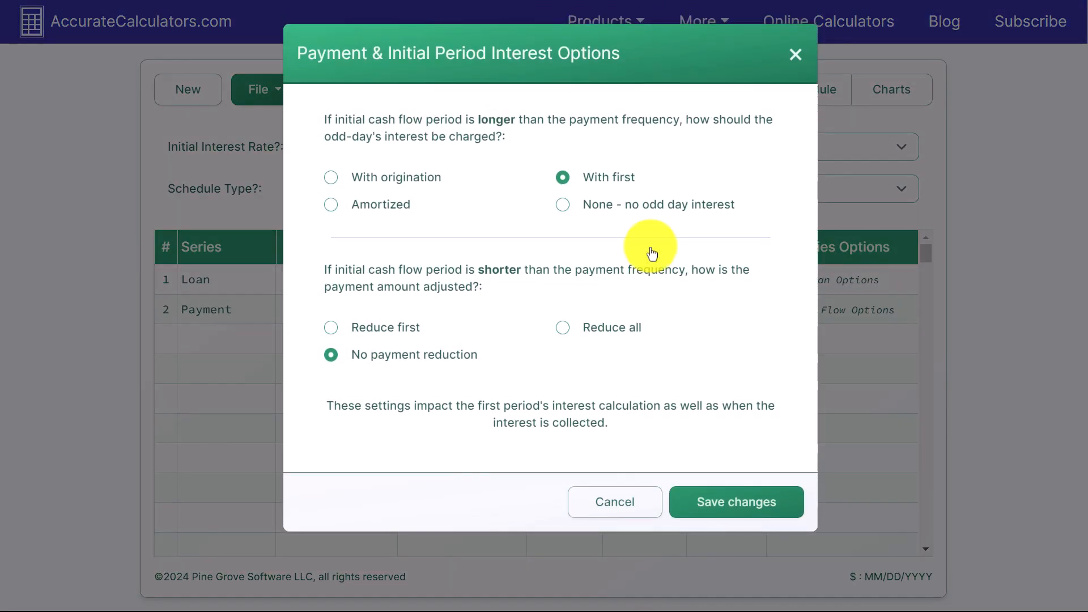
left_click(399, 204)
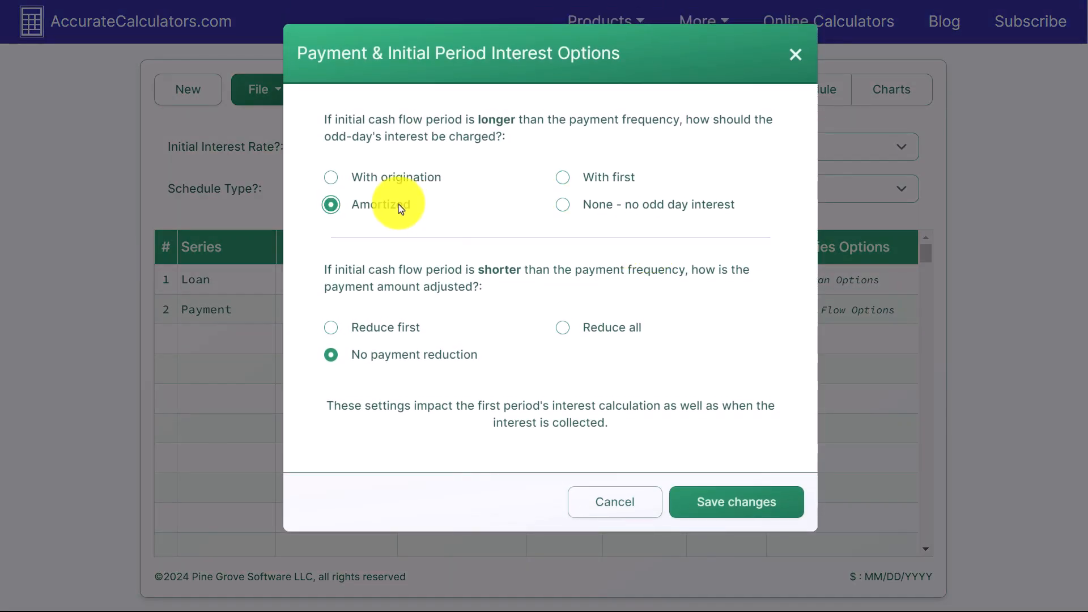
left_click(751, 513)
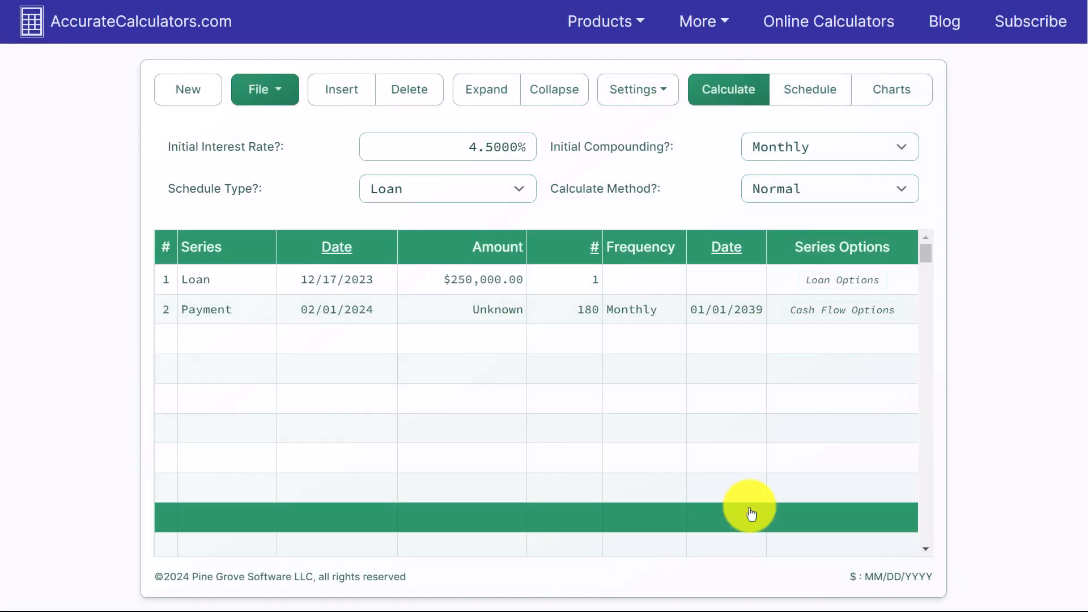
Calculate the unknown payment amount, review the resulting schedule without a title page, and close the preview.
left_click(745, 91)
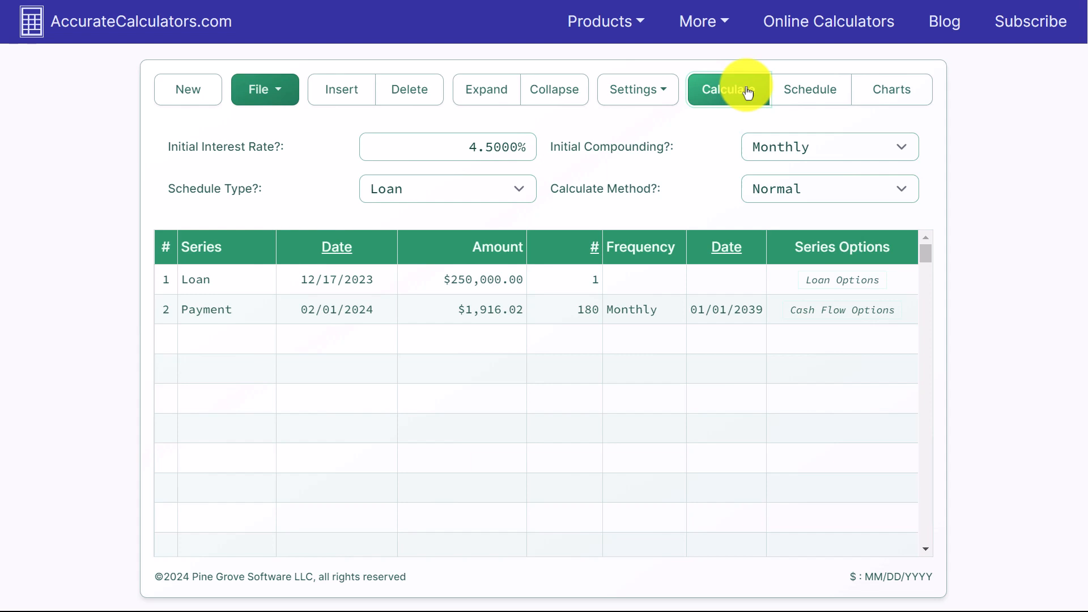
left_click(815, 92)
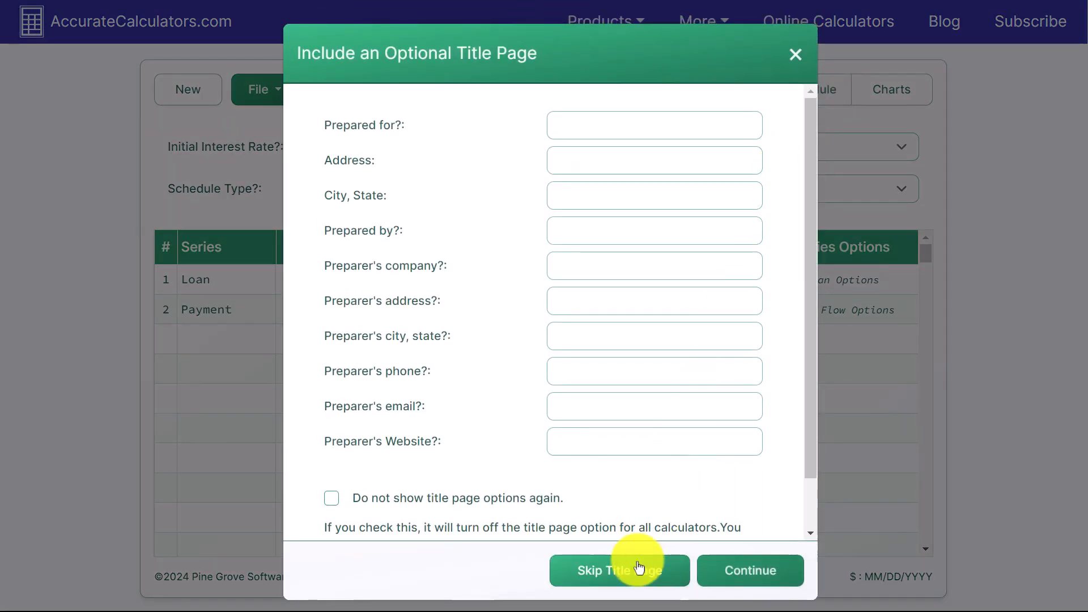
left_click(636, 568)
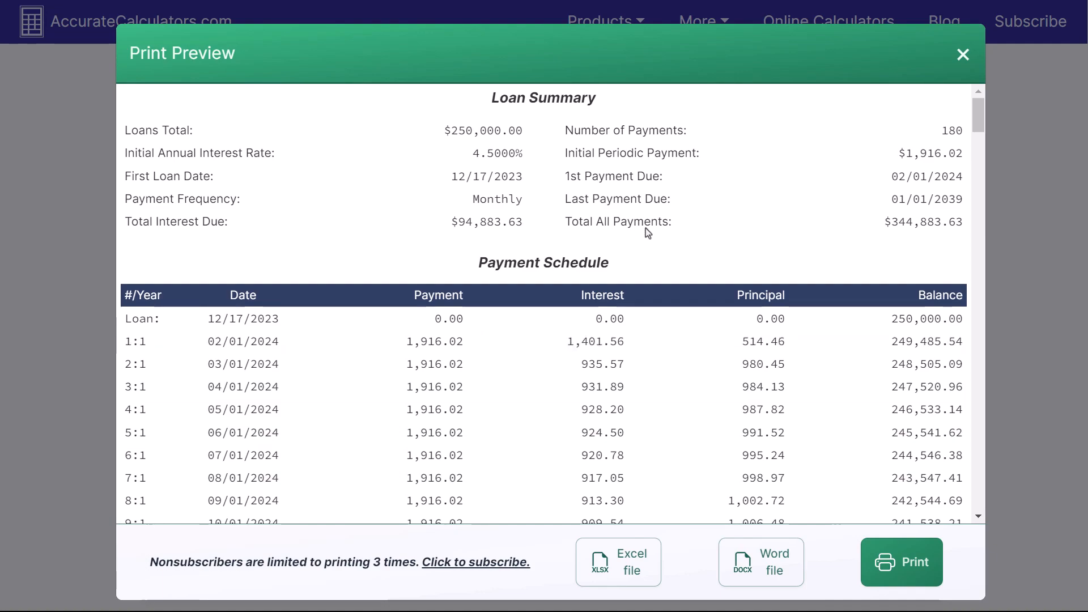
left_click(963, 55)
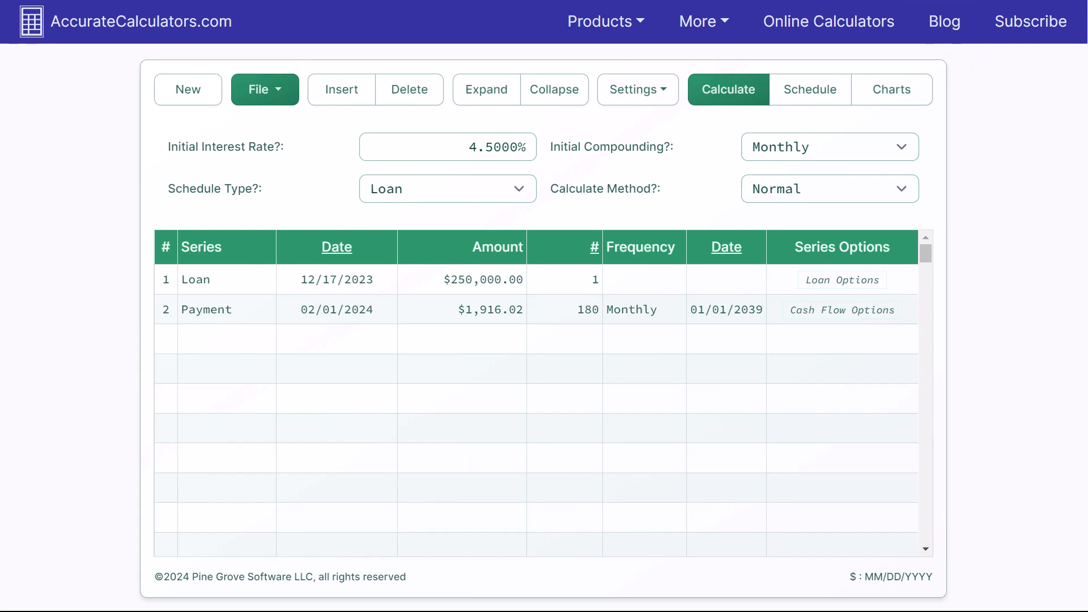
Review the interest options for longer and shorter initial periods, and leave them without saving.
left_click(630, 88)
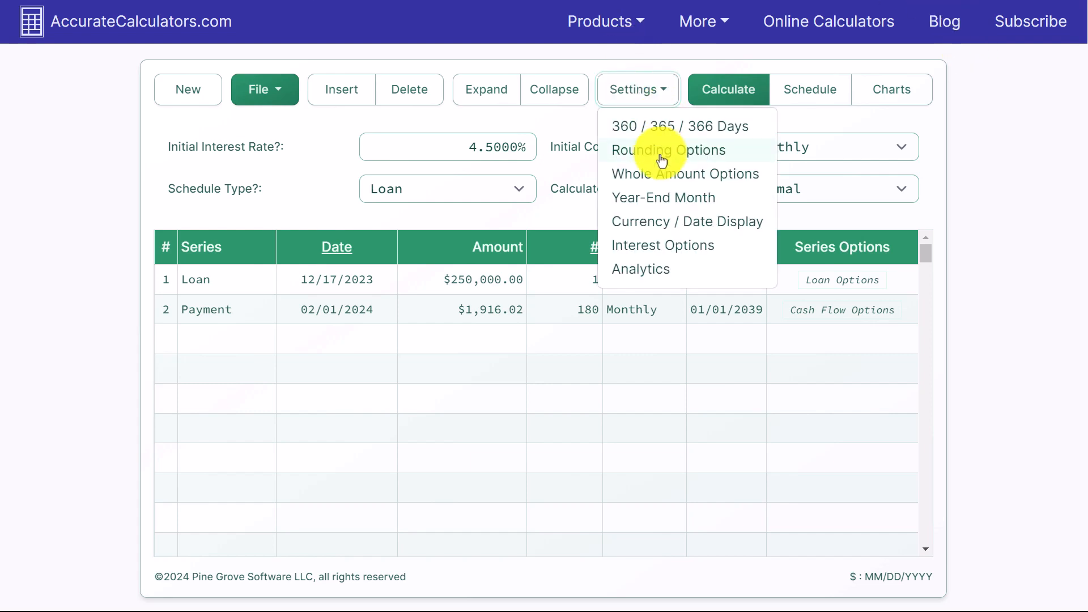
left_click(672, 249)
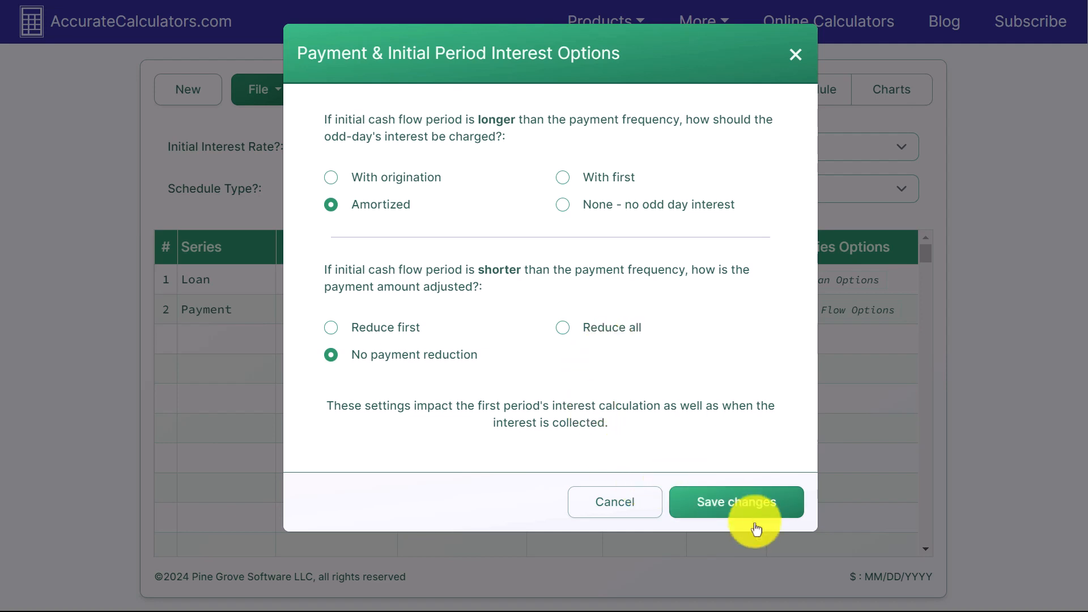
left_click(624, 503)
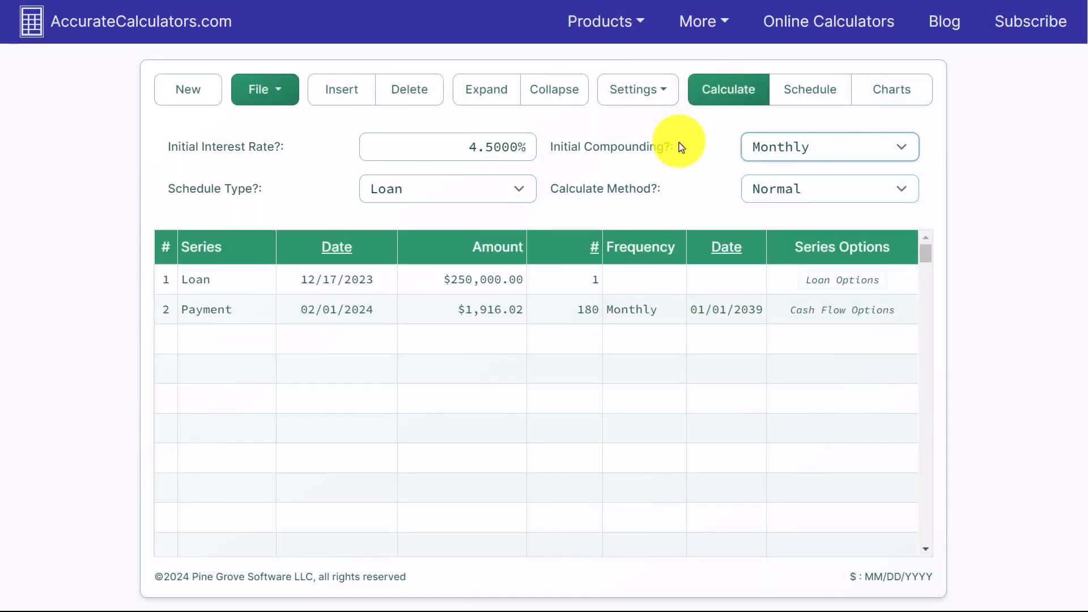
Set the rounding option to adjust the last amount to reach a "0" balance and save the change.
left_click(657, 93)
left_click(663, 151)
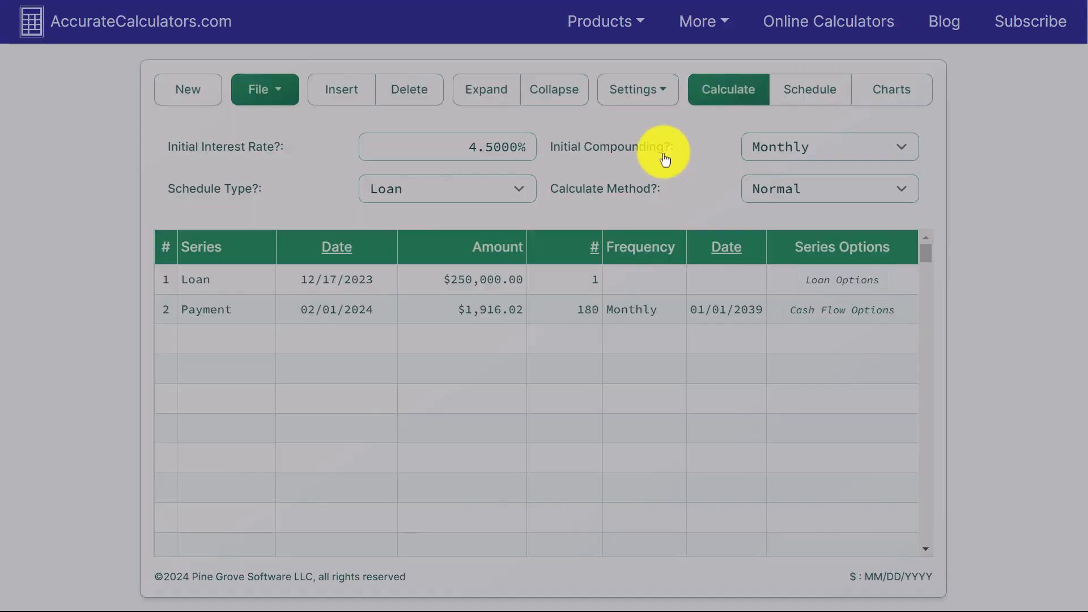
left_click(371, 210)
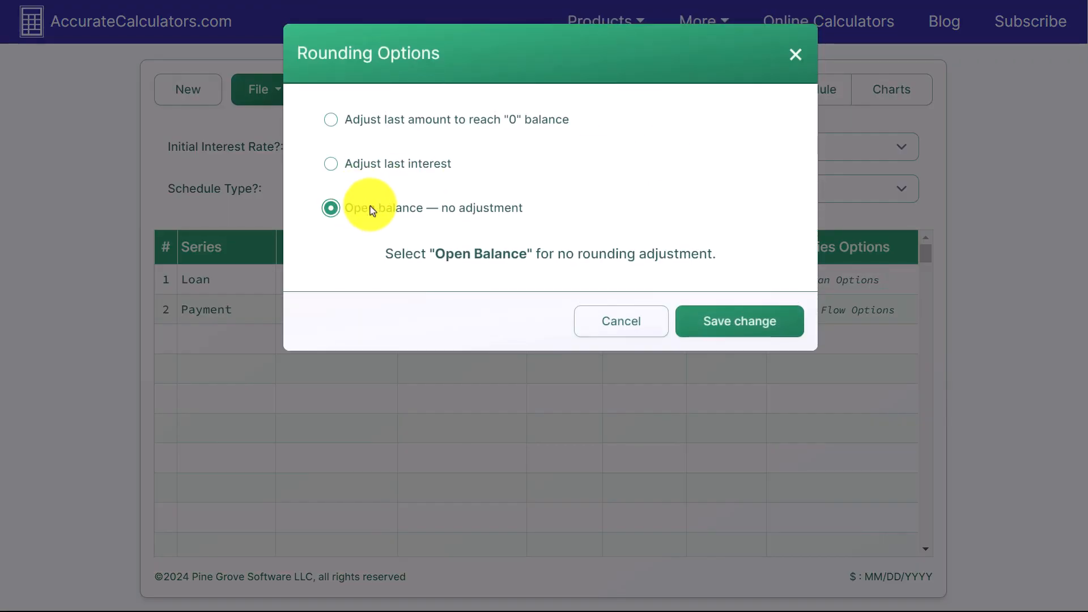
left_click(379, 117)
left_click(790, 322)
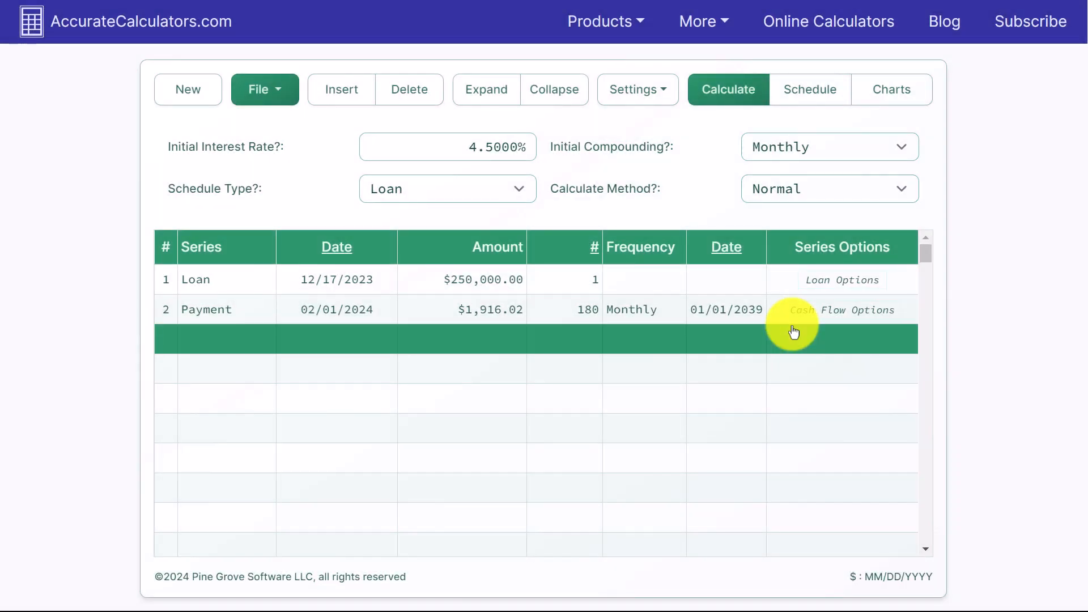